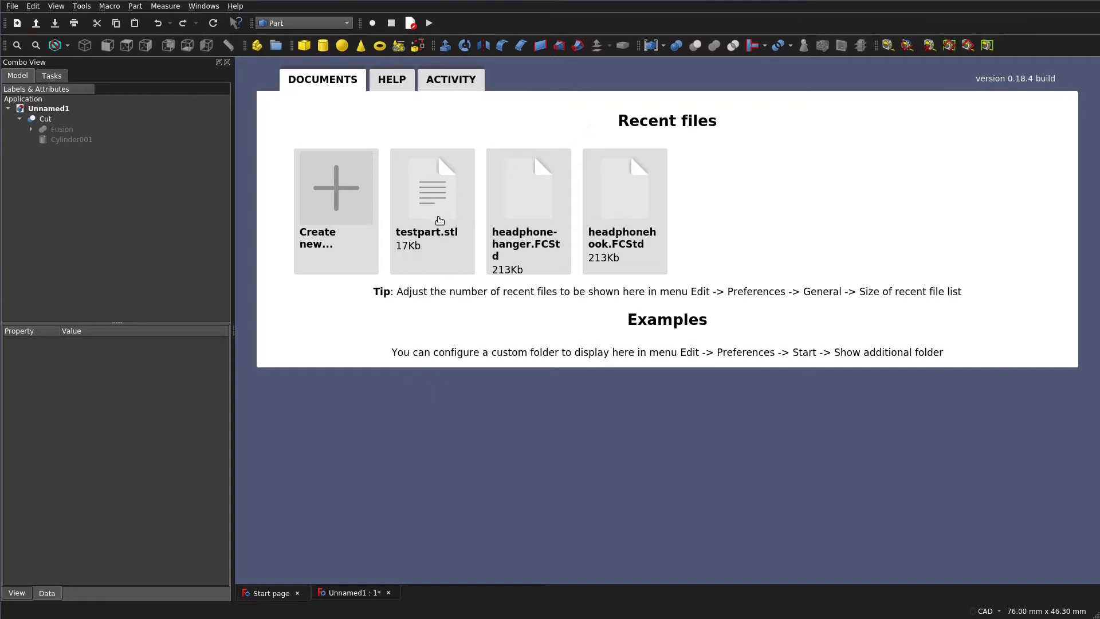
- Create a new document and add a cube primitive to it
left_click(361, 594)
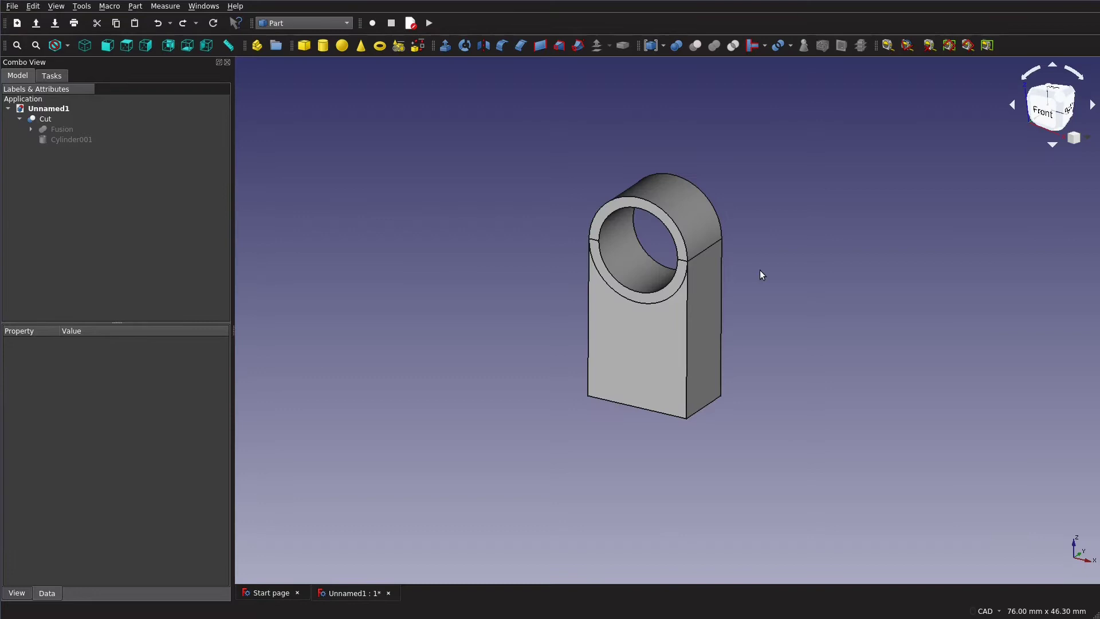
mouse_move(754, 284)
middle_mouse_down()
mouse_move(705, 336)
mouse_move(585, 325)
mouse_move(552, 292)
mouse_move(702, 246)
mouse_move(745, 296)
middle_mouse_up()
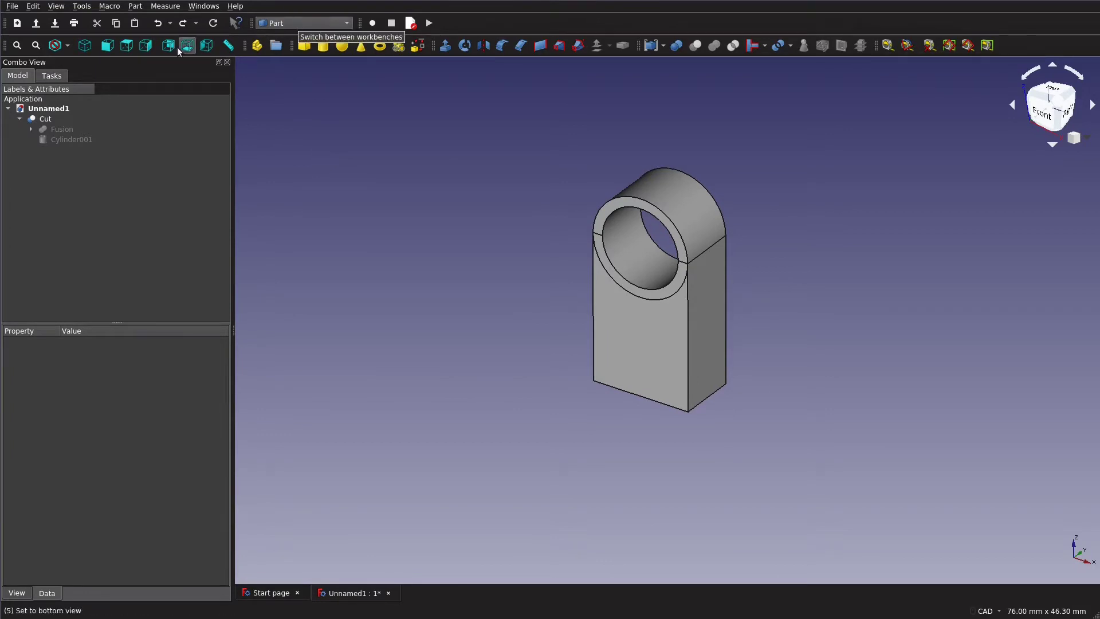
left_click(274, 596)
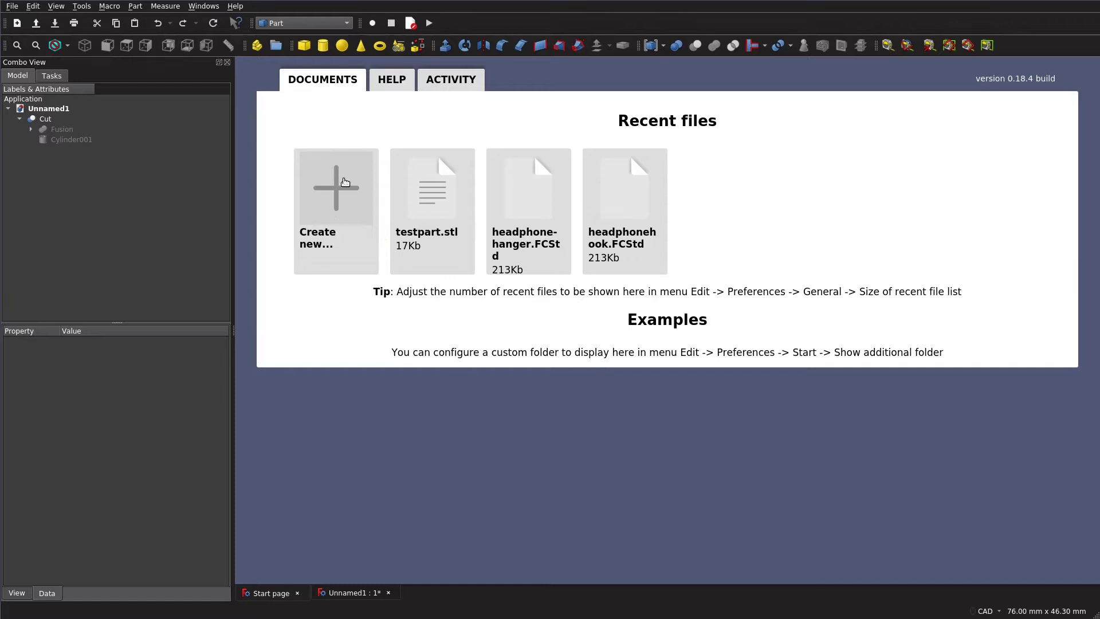
left_click(12, 6)
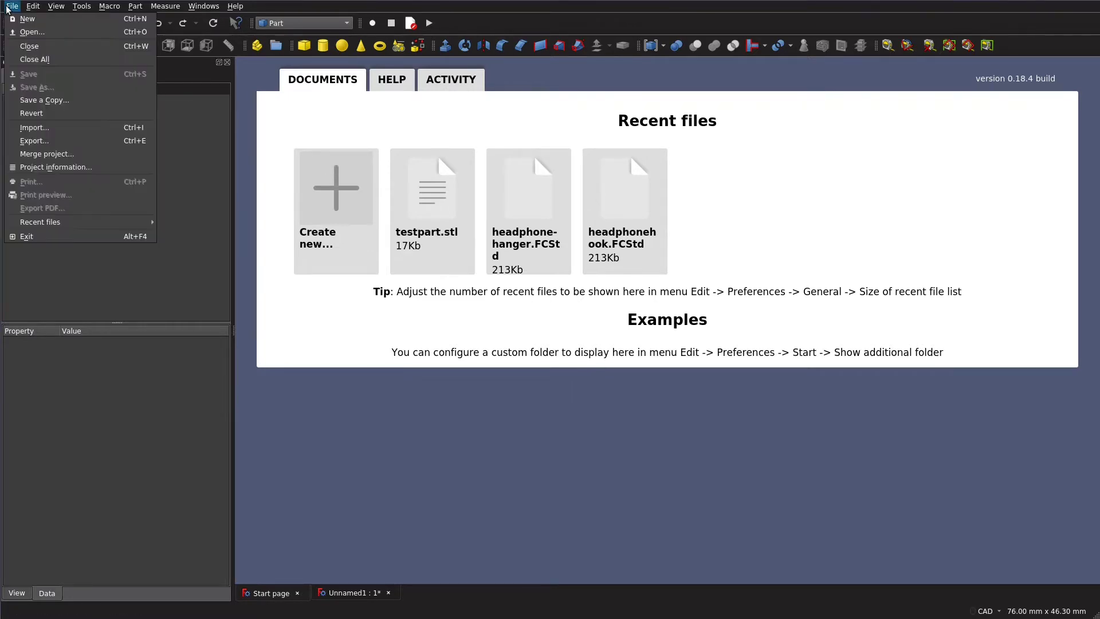
left_click(321, 138)
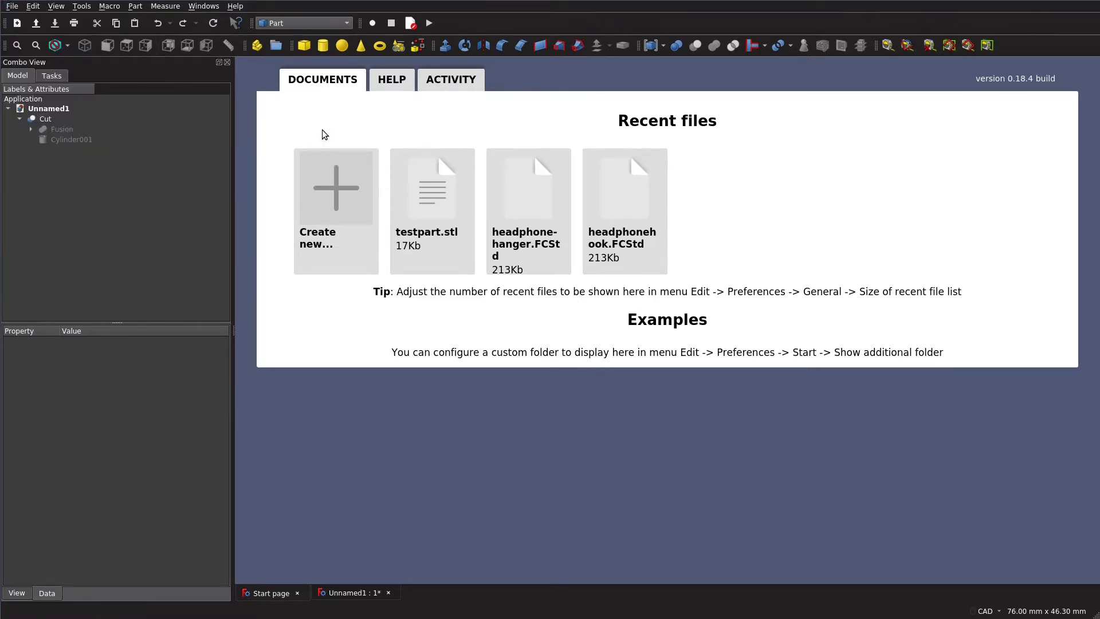
left_click(336, 199)
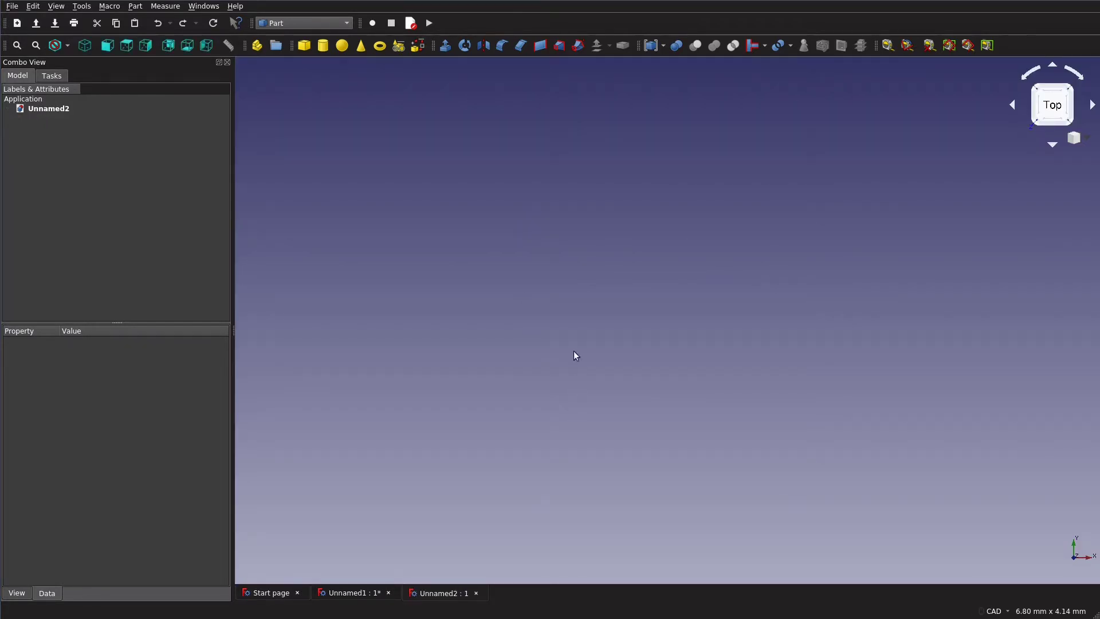
left_click(305, 45)
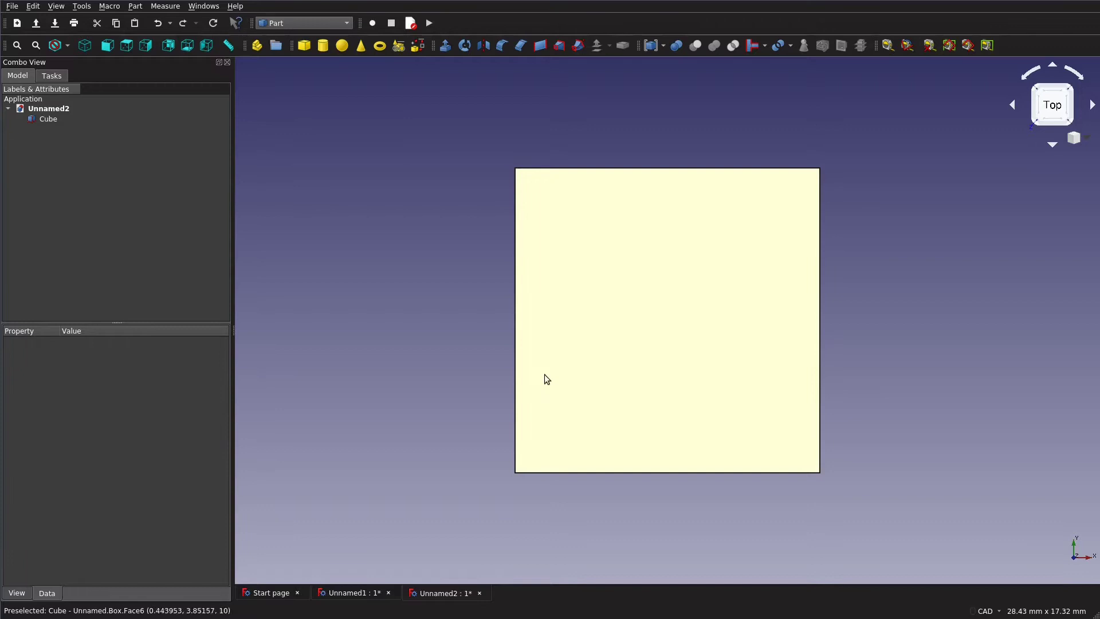
- Examine the cube from its edge, right-side, isometric and freely rotated views, ending in the isometric view
scroll(670, 379, "down", 2)
scroll(670, 379, "up", 2)
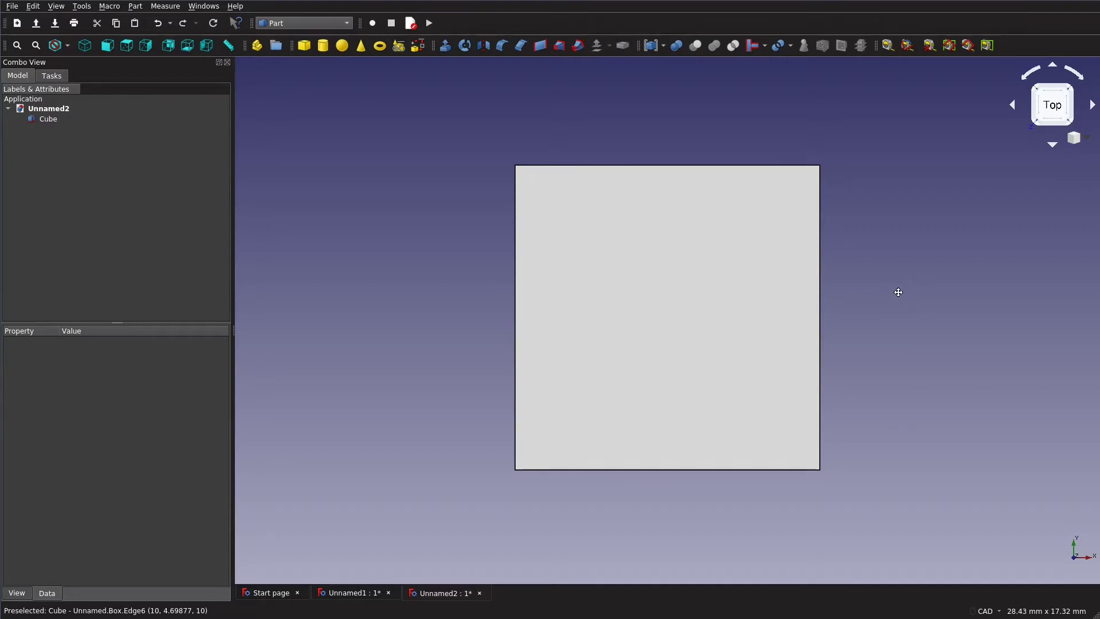
mouse_move(897, 295)
middle_mouse_down()
mouse_move(906, 256)
mouse_move(950, 268)
mouse_move(913, 338)
mouse_move(898, 342)
mouse_move(898, 310)
middle_mouse_up()
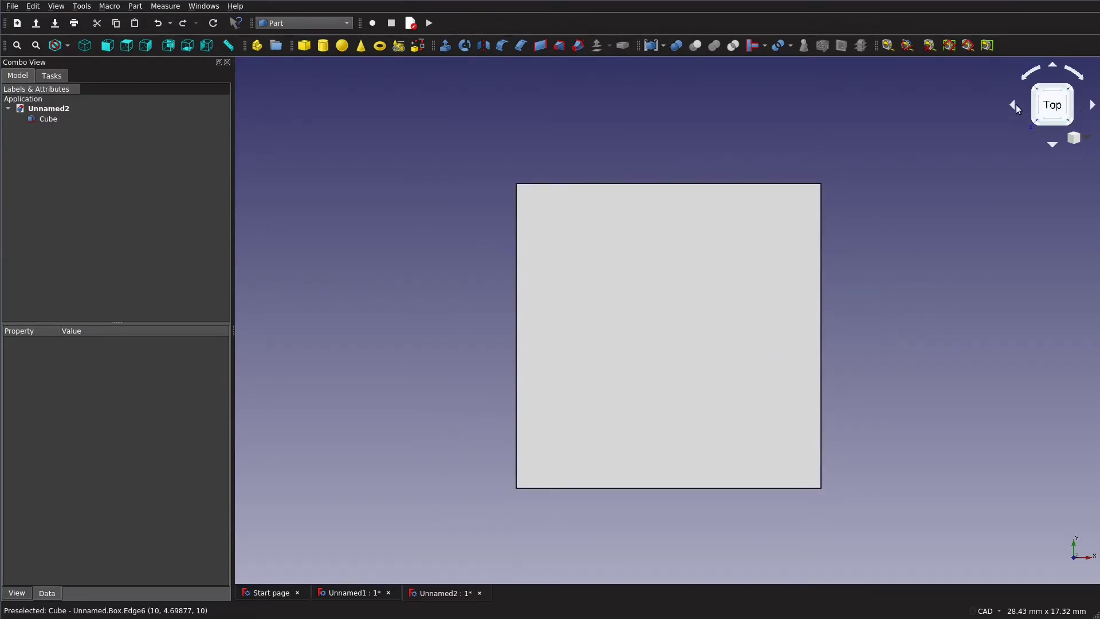
left_click(1057, 88)
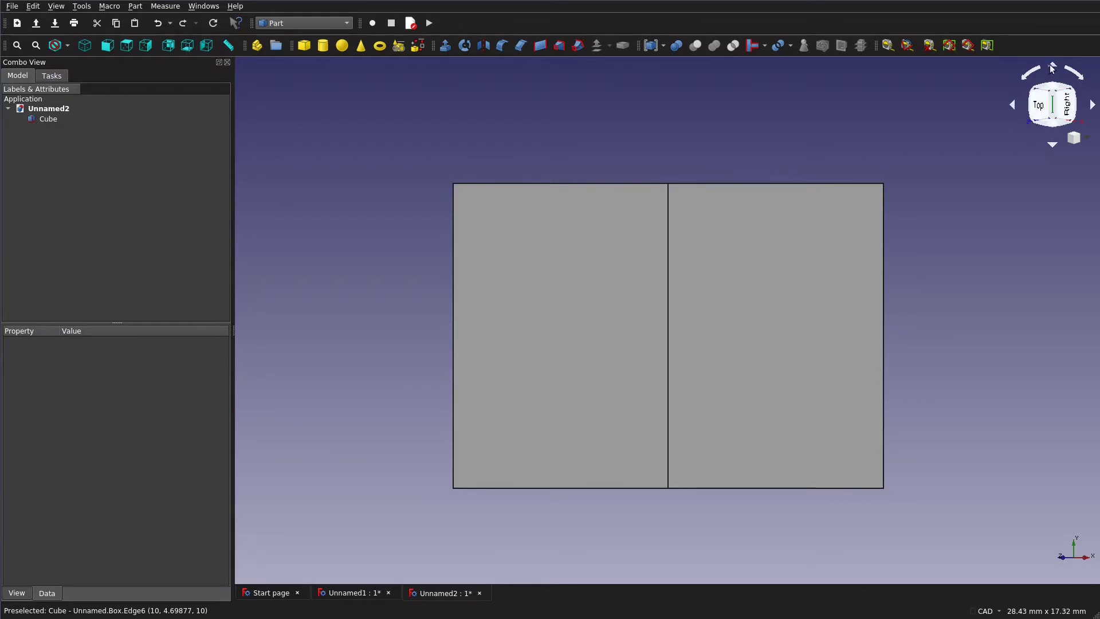
left_click(1051, 75)
left_click(1013, 106)
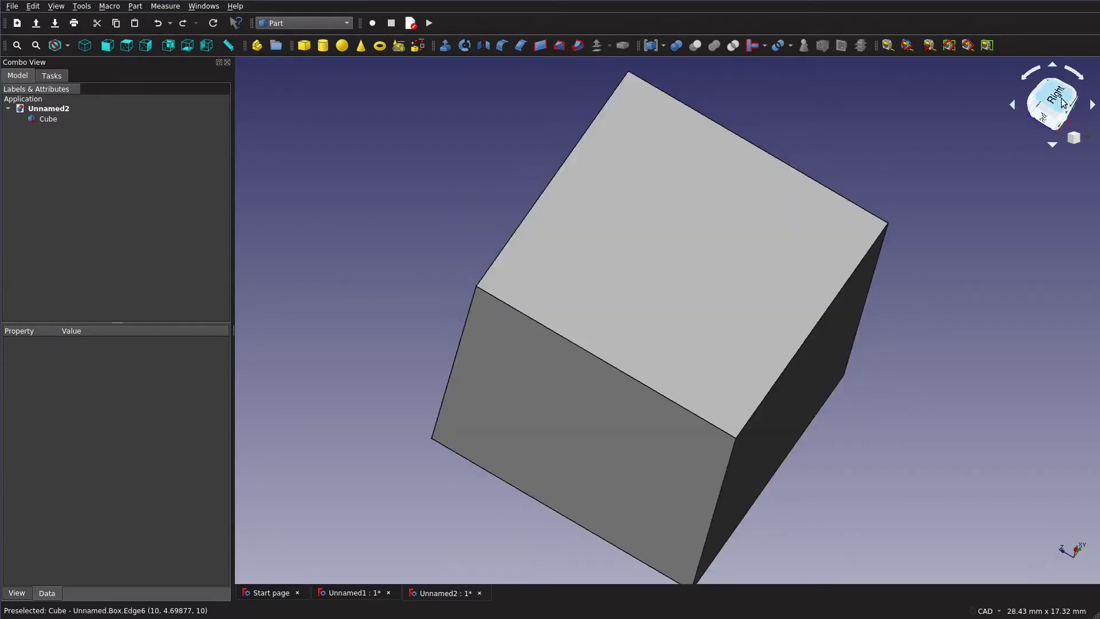
left_click(1064, 105)
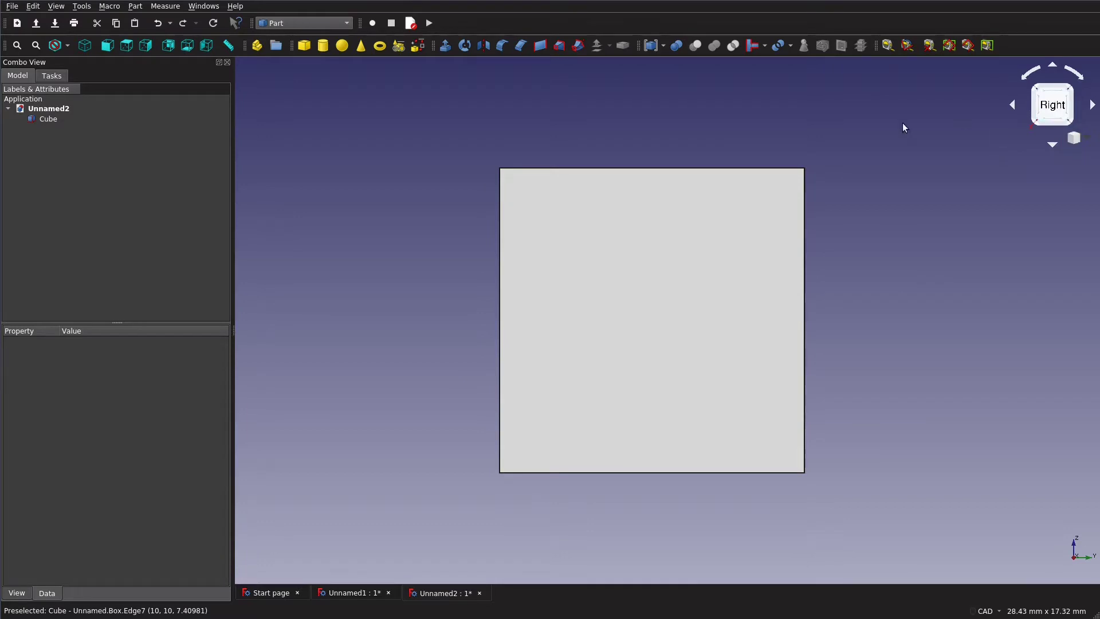
left_click(1085, 141)
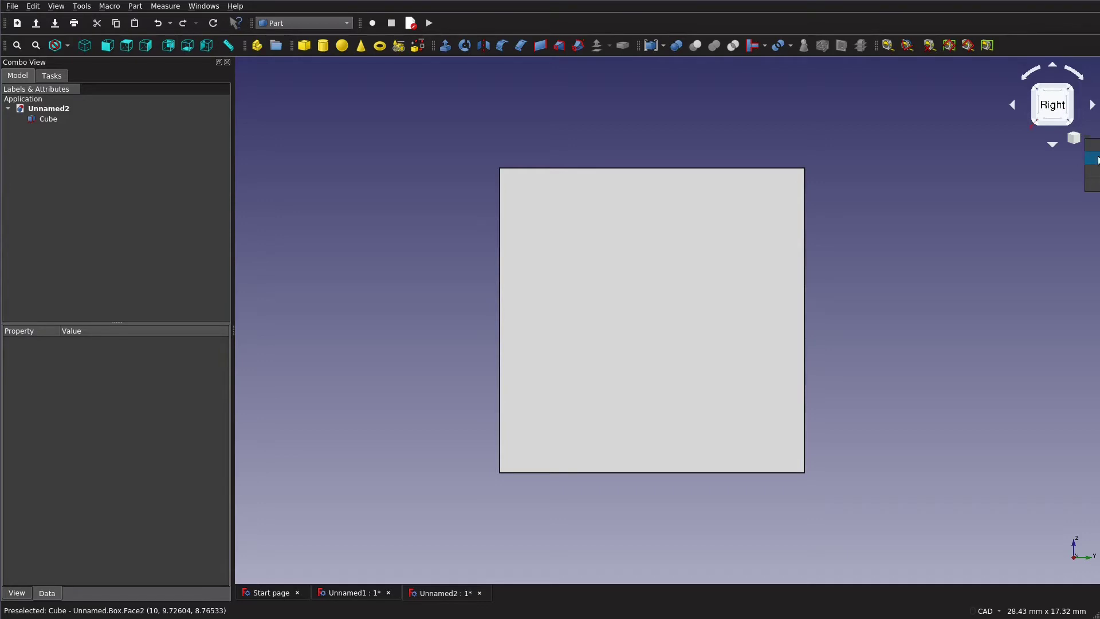
left_click(903, 203)
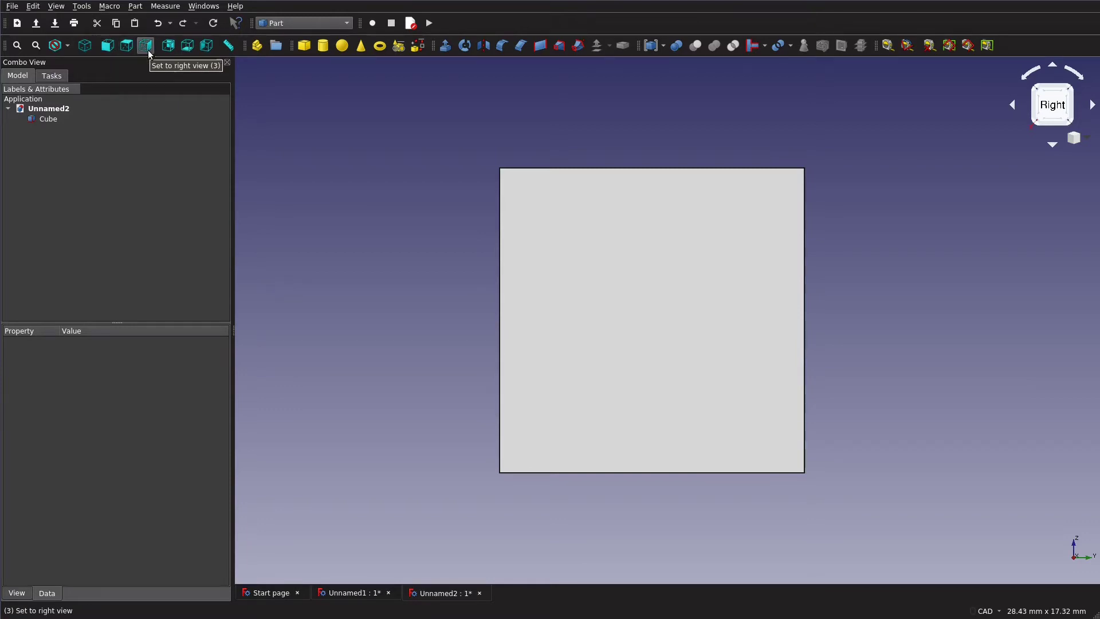
key("0")
scroll(552, 181, "down", 5)
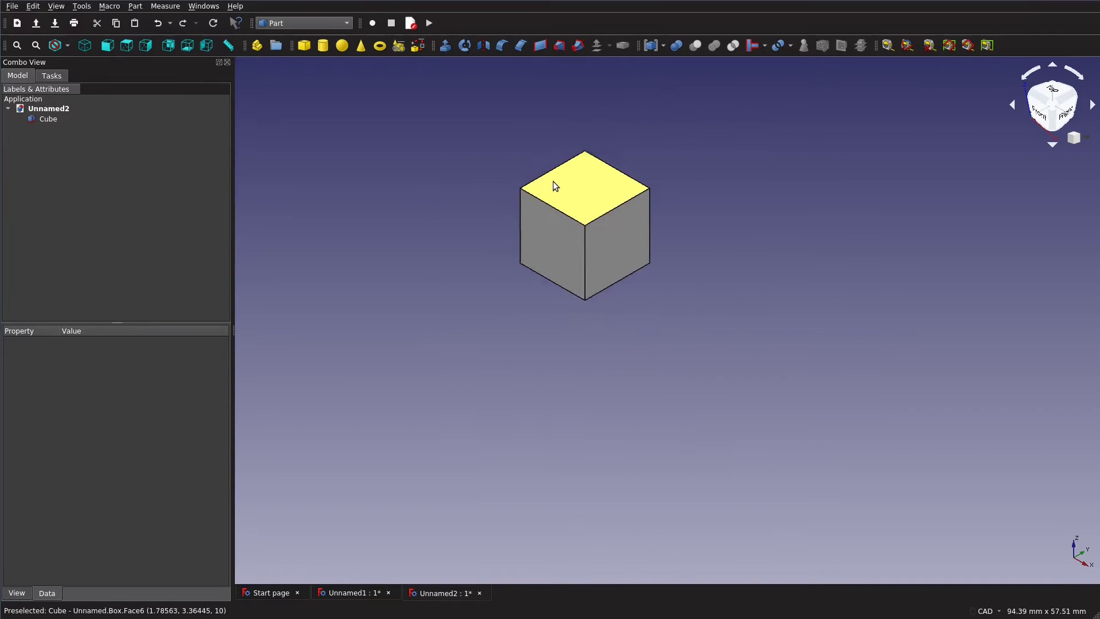
scroll(552, 181, "up", 2)
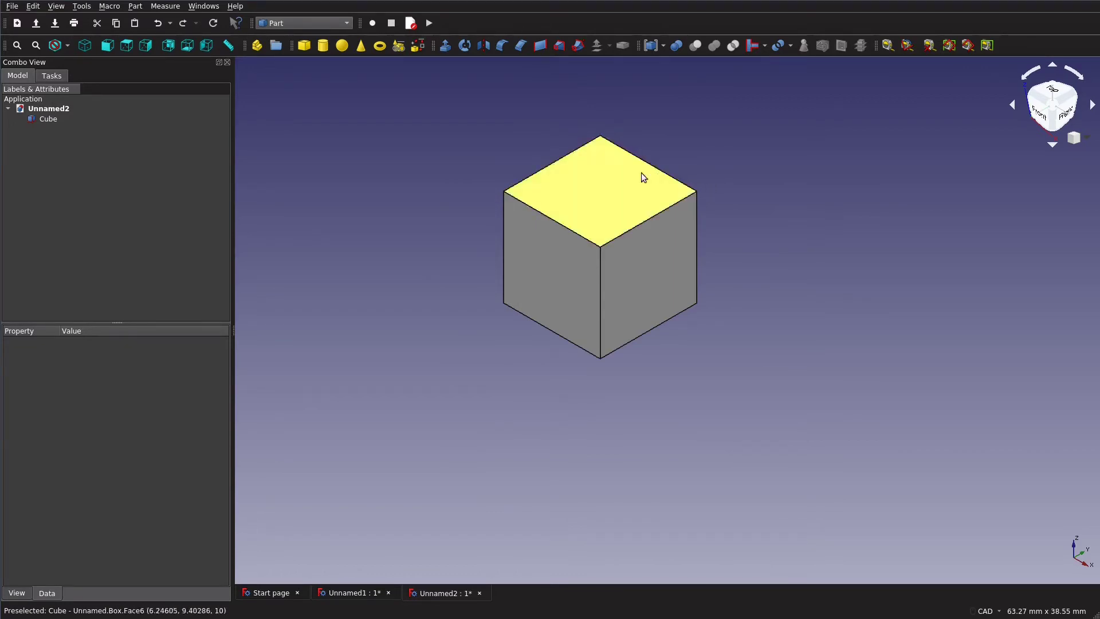
middle_click_drag(739, 282, 832, 287)
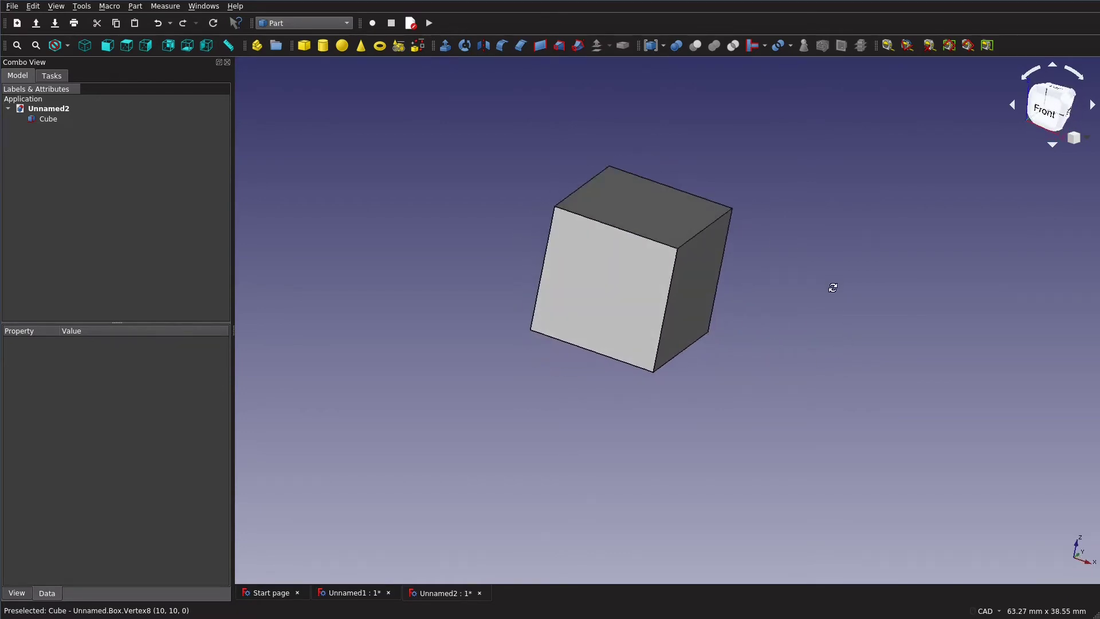
key("0")
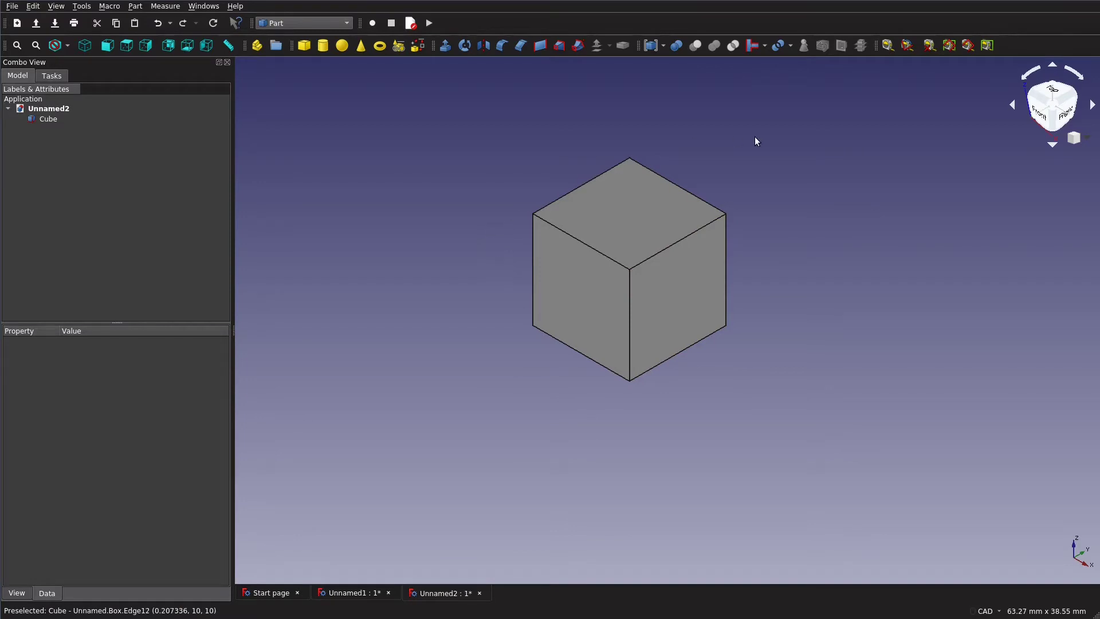
middle_click_drag(753, 139, 782, 223)
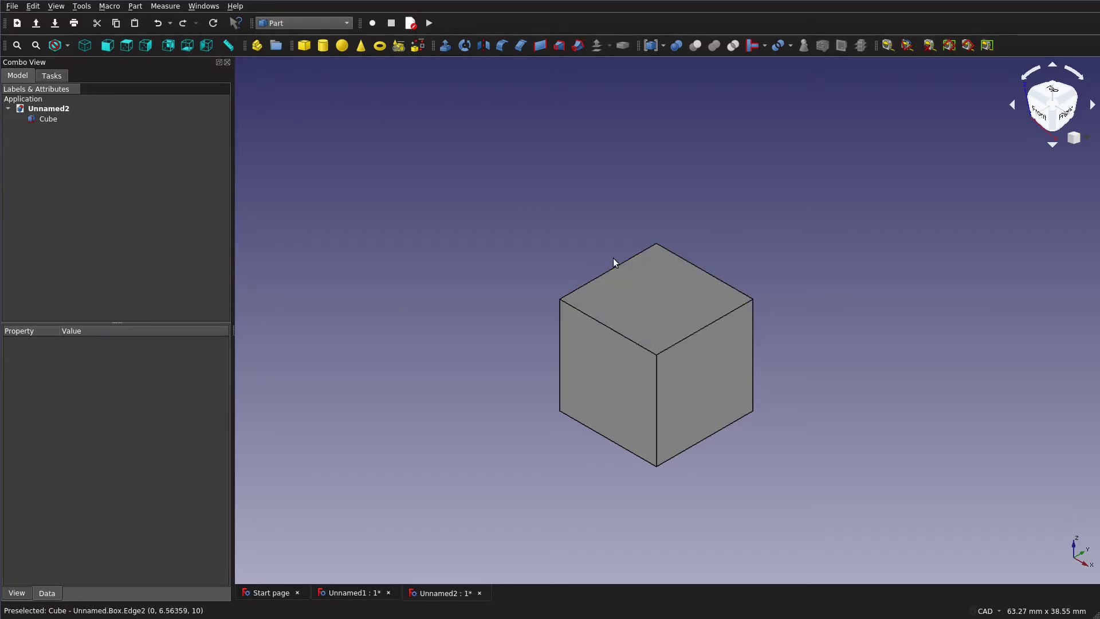
- Set the cube's length to 10 mm, width to 6 mm and height to 15 mm
left_click(372, 595)
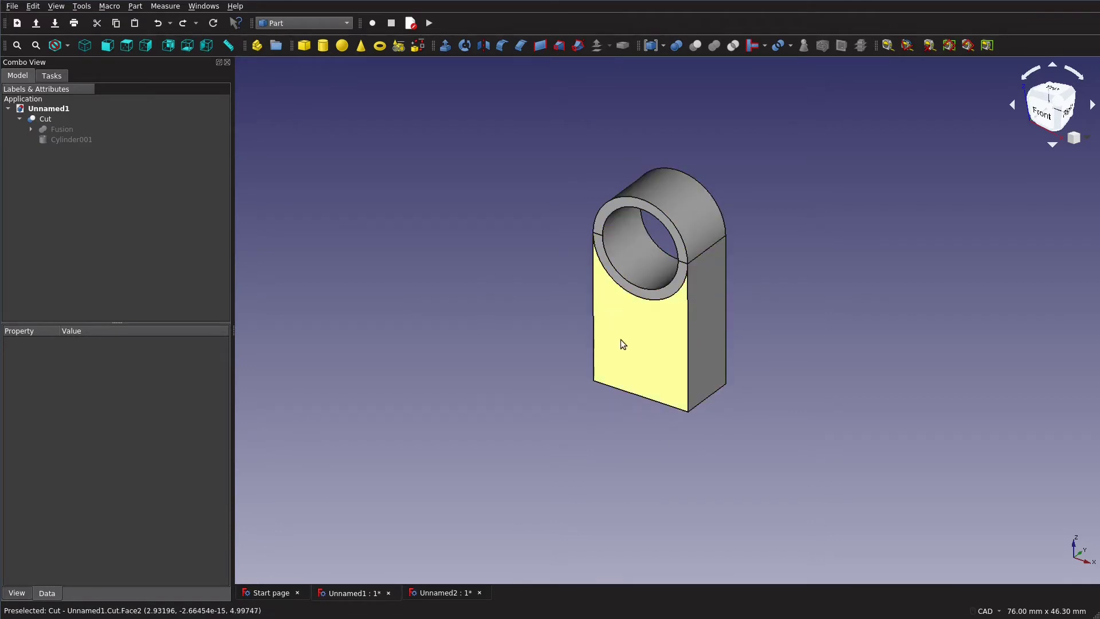
left_click(438, 593)
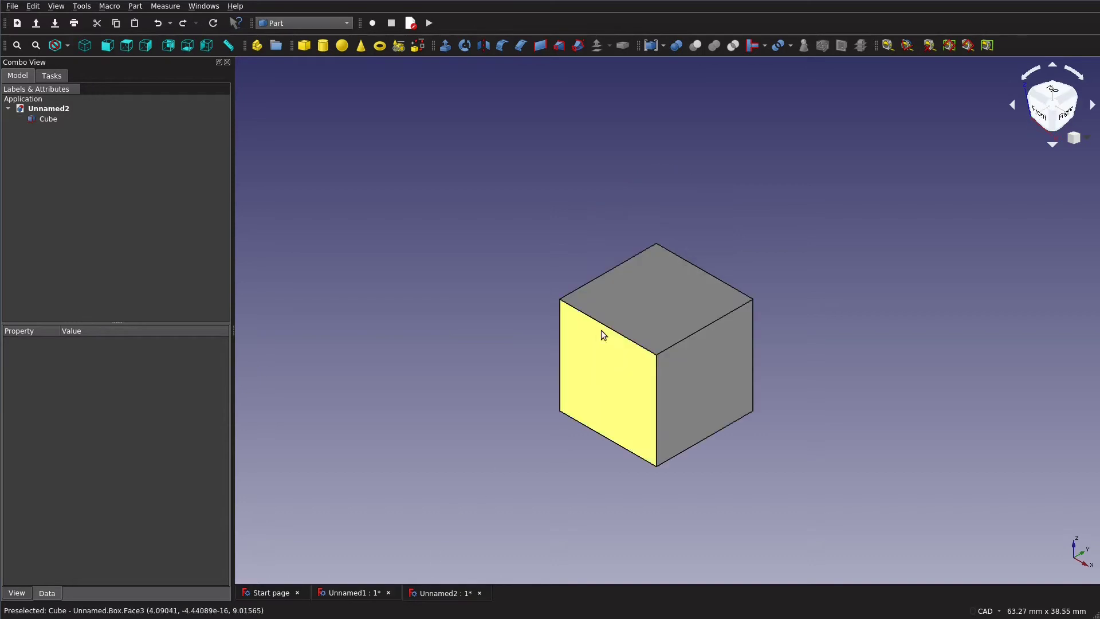
left_click(54, 119)
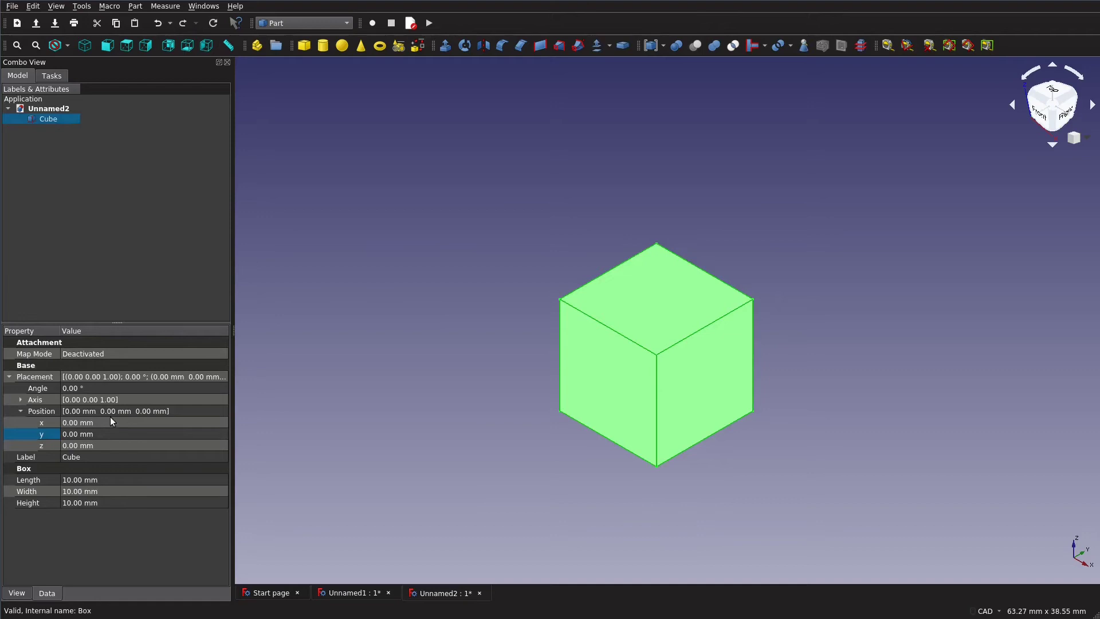
left_click(88, 478)
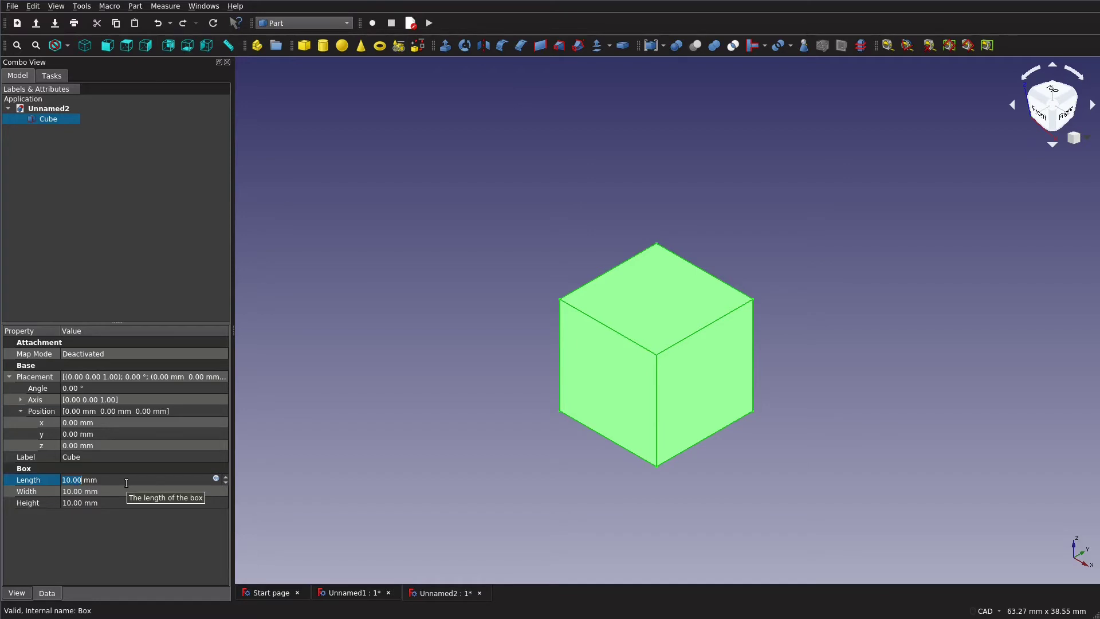
type("10")
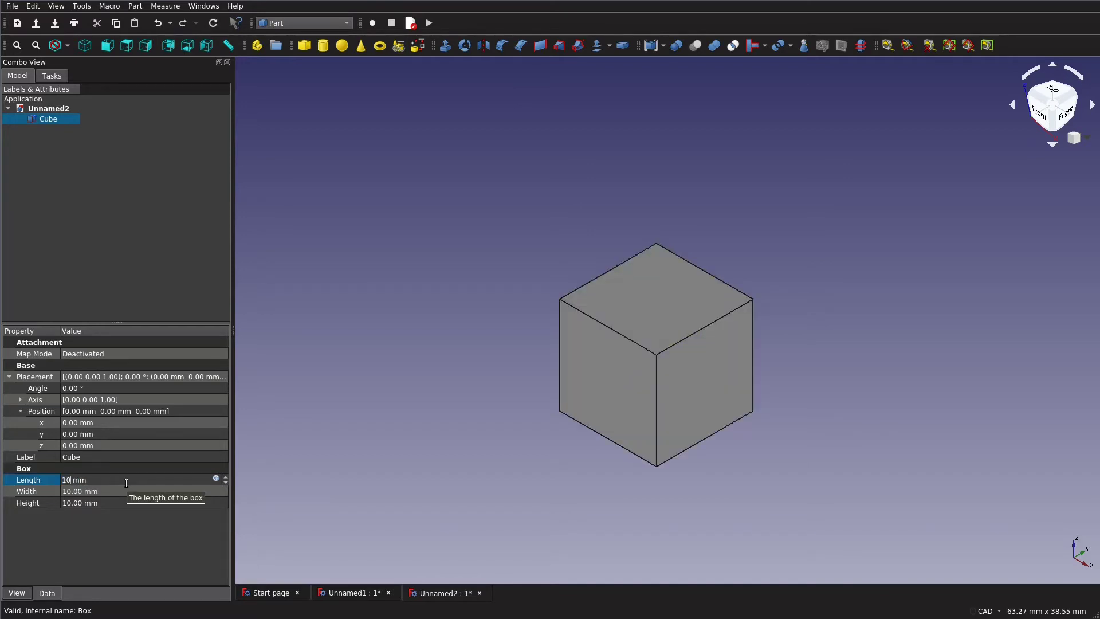
key("Tab")
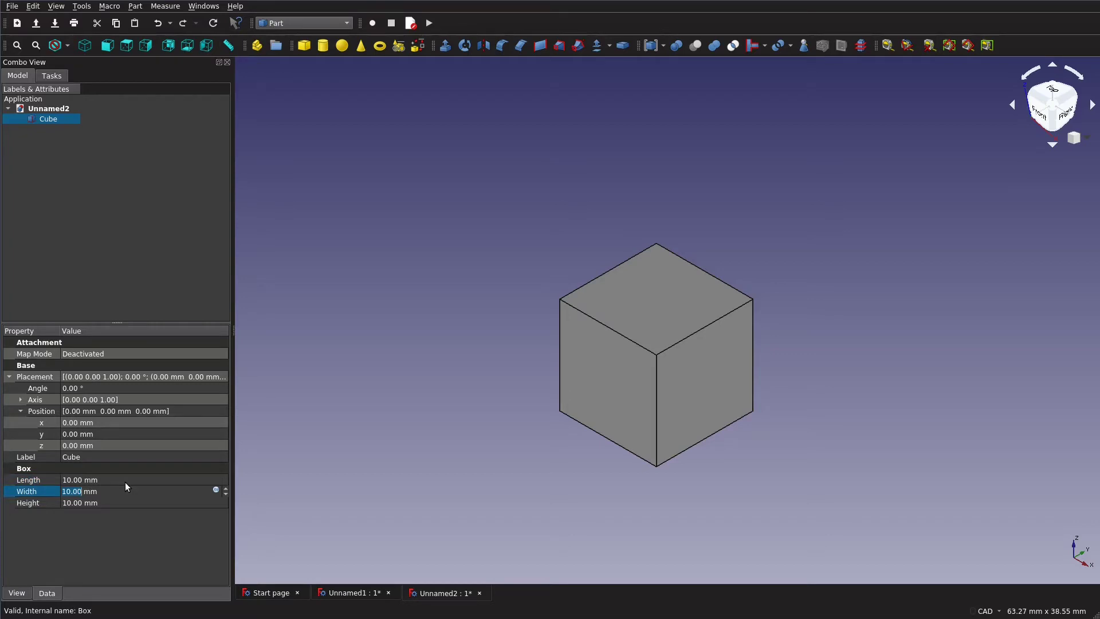
type("6")
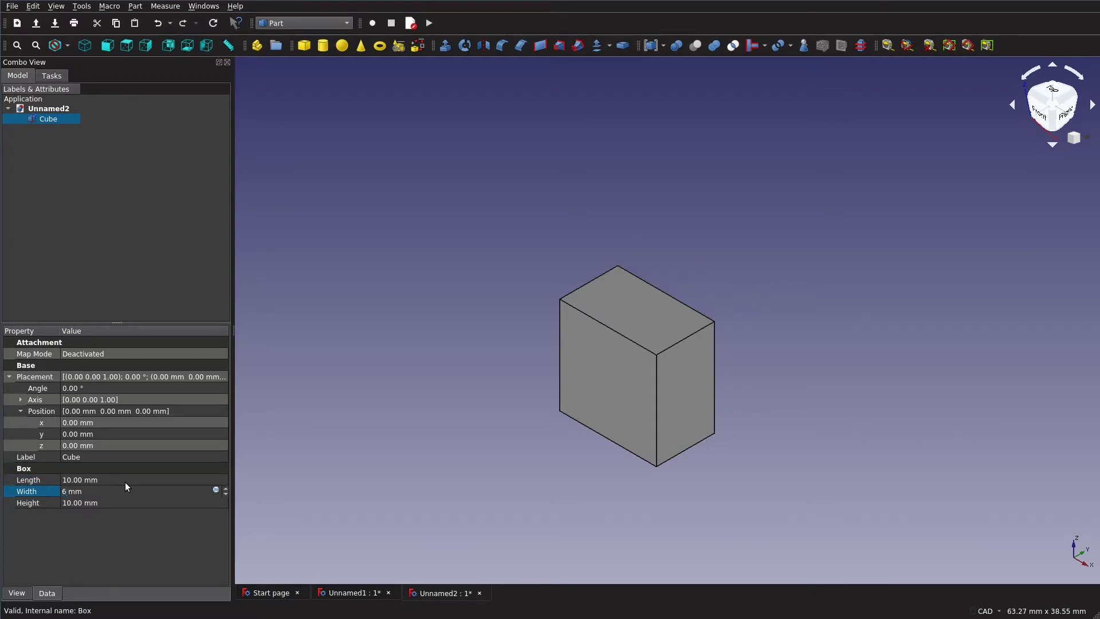
key("Tab")
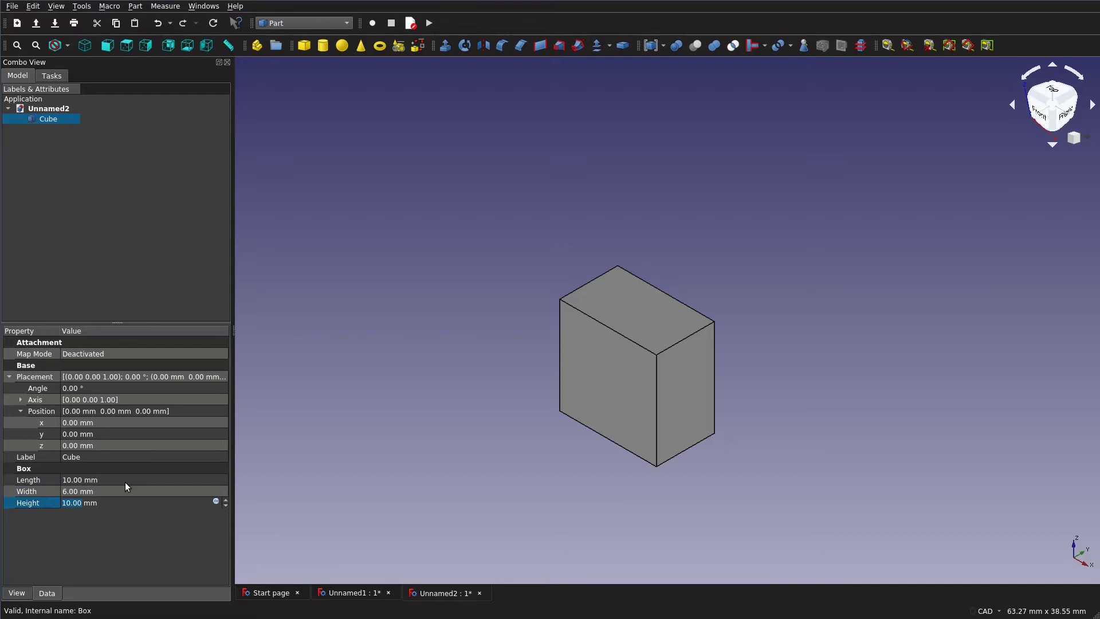
type("15")
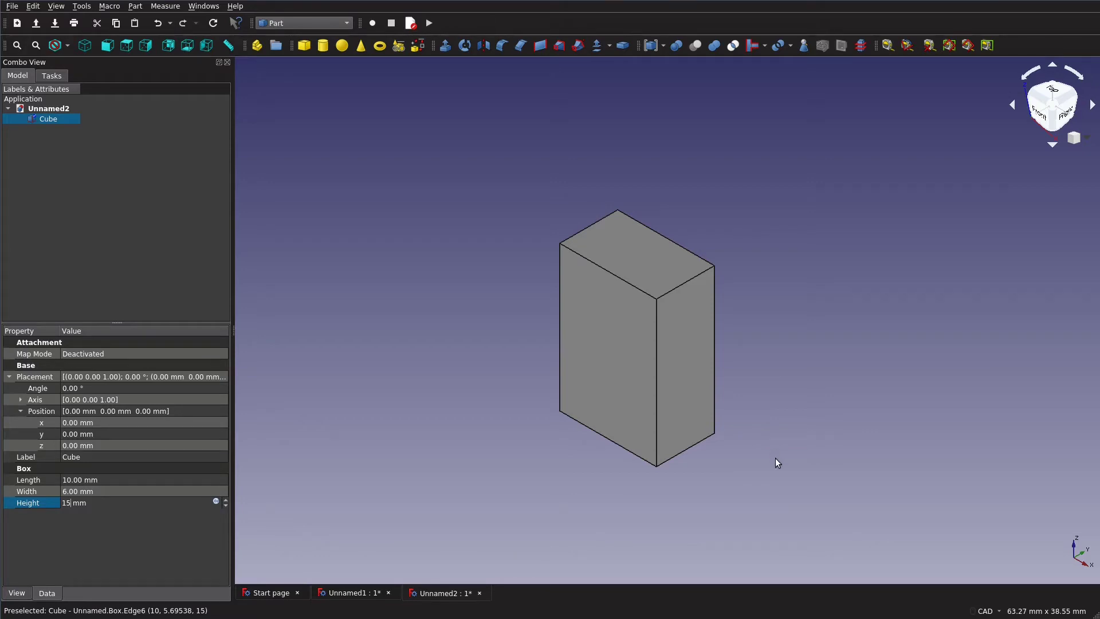
key("Return")
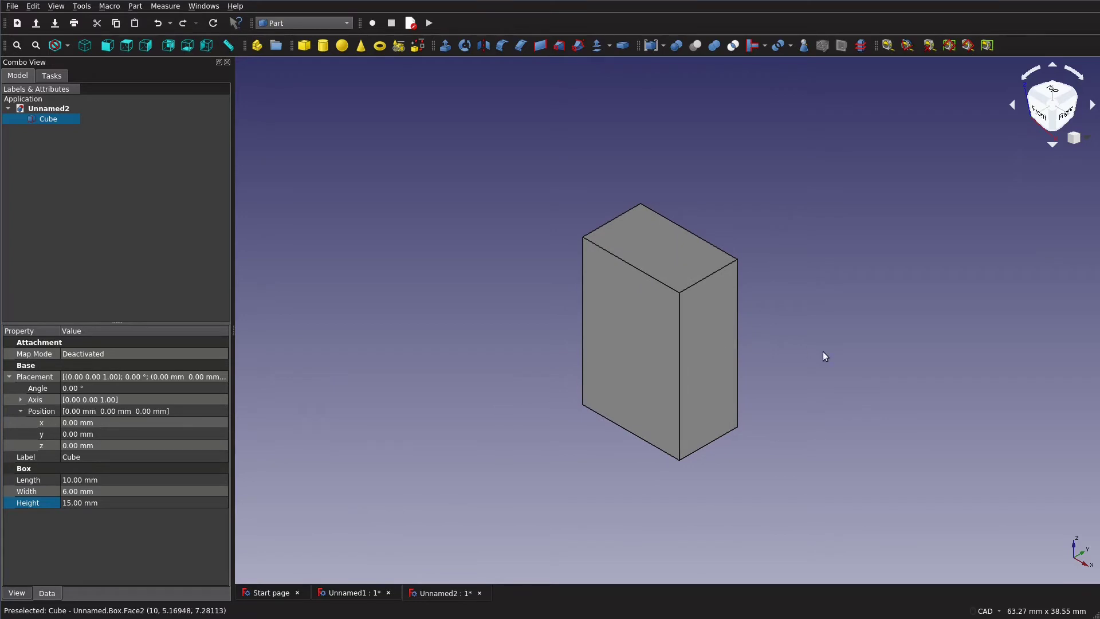
- Add a cylinder primitive to the document containing the box and select the cylinder
scroll(823, 352, "down", 1)
scroll(822, 356, "up", 1)
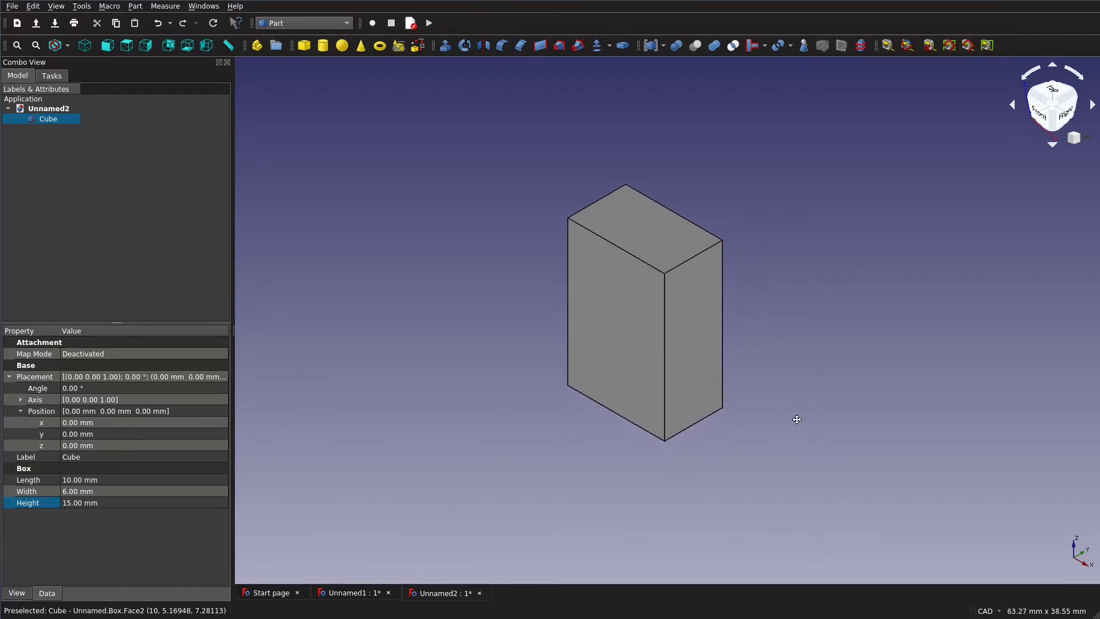
middle_click_drag(797, 419, 801, 454)
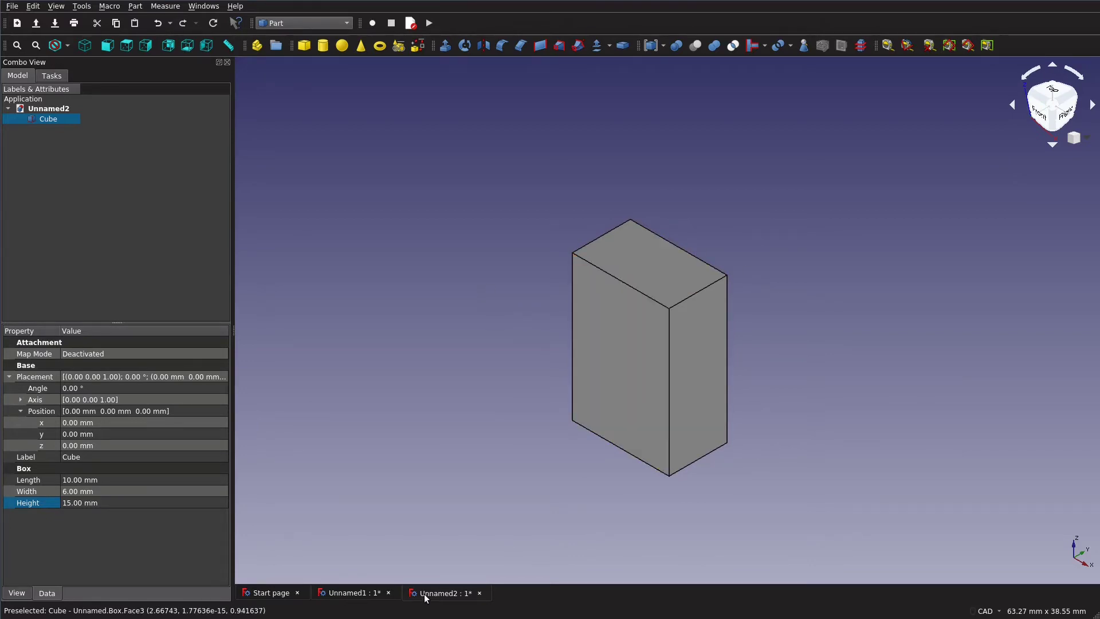
left_click(358, 593)
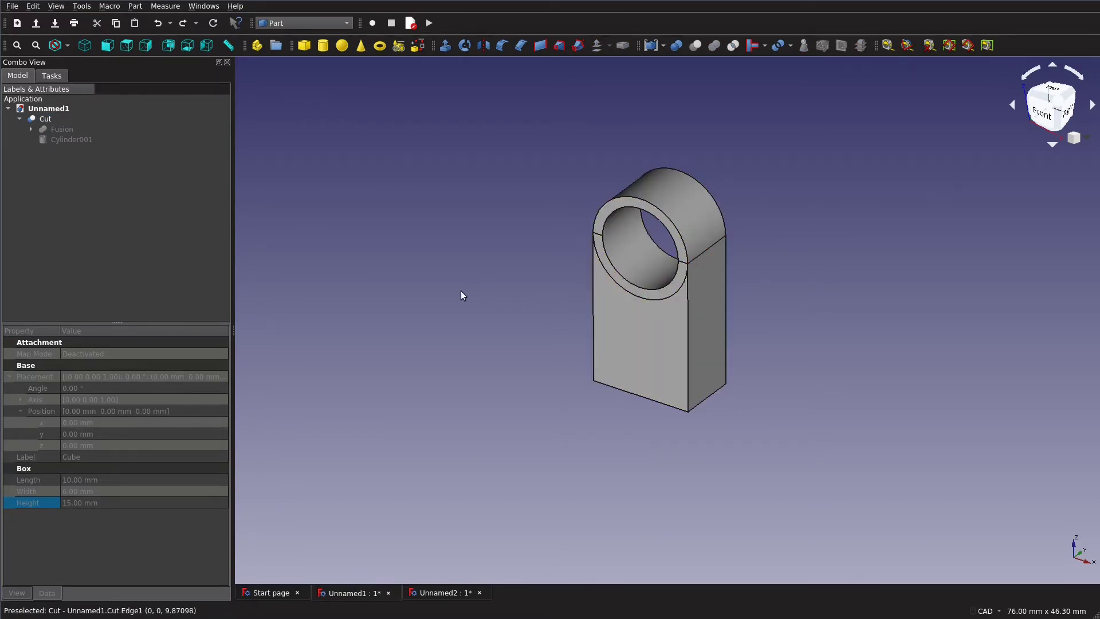
left_click(426, 595)
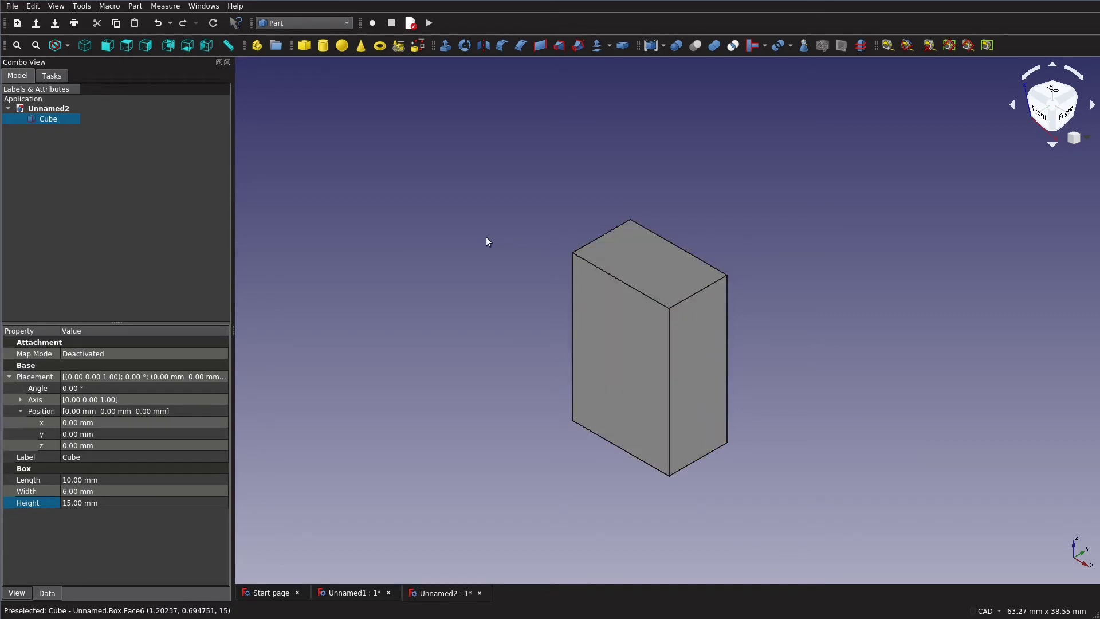
left_click(323, 46)
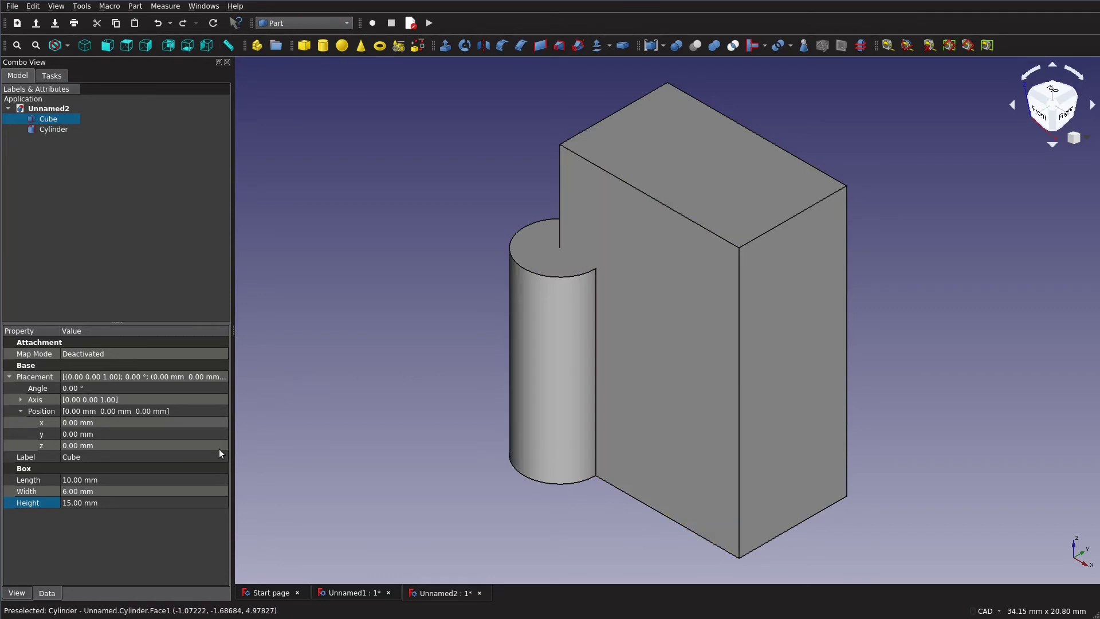
left_click(49, 130)
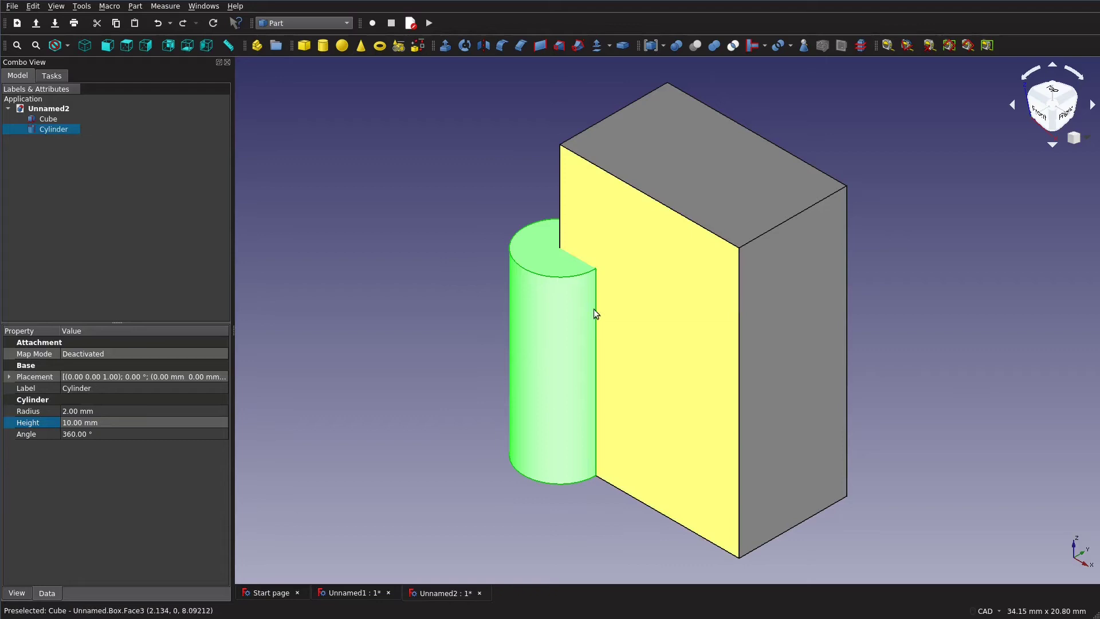
- Set the cylinder's radius to 5 mm and its height to 6 mm
left_click(677, 303)
left_click(555, 316)
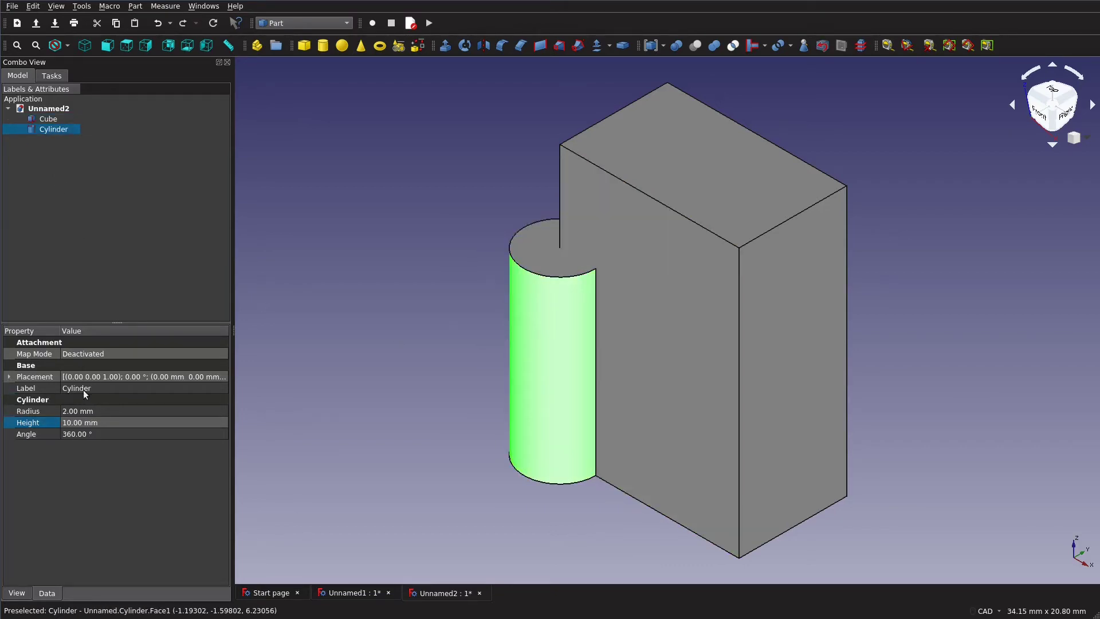
left_click(9, 376)
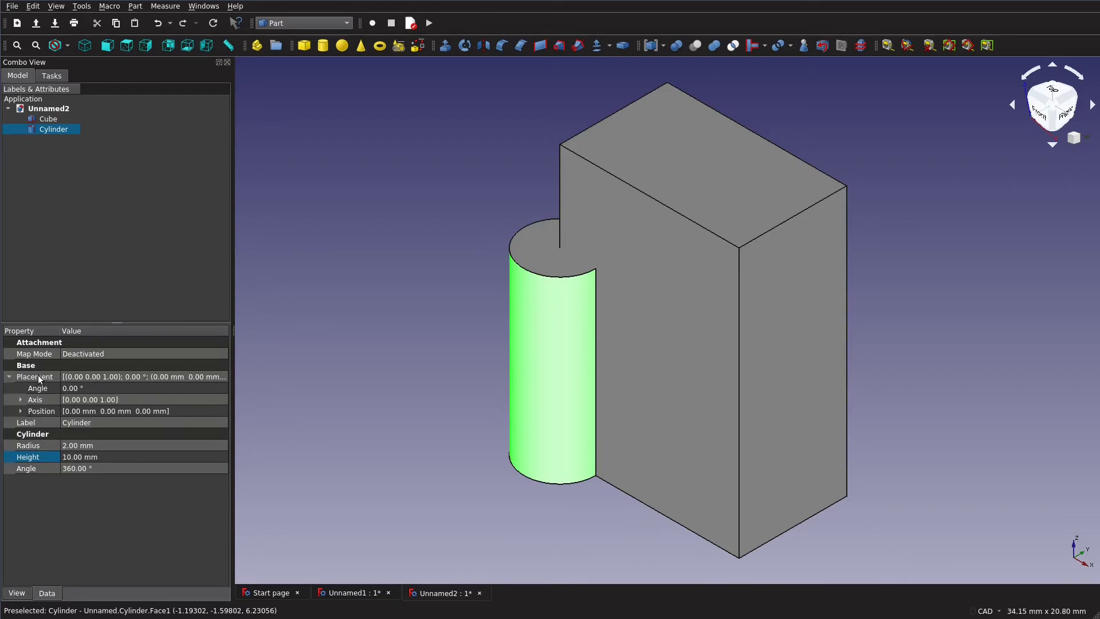
left_click(63, 446)
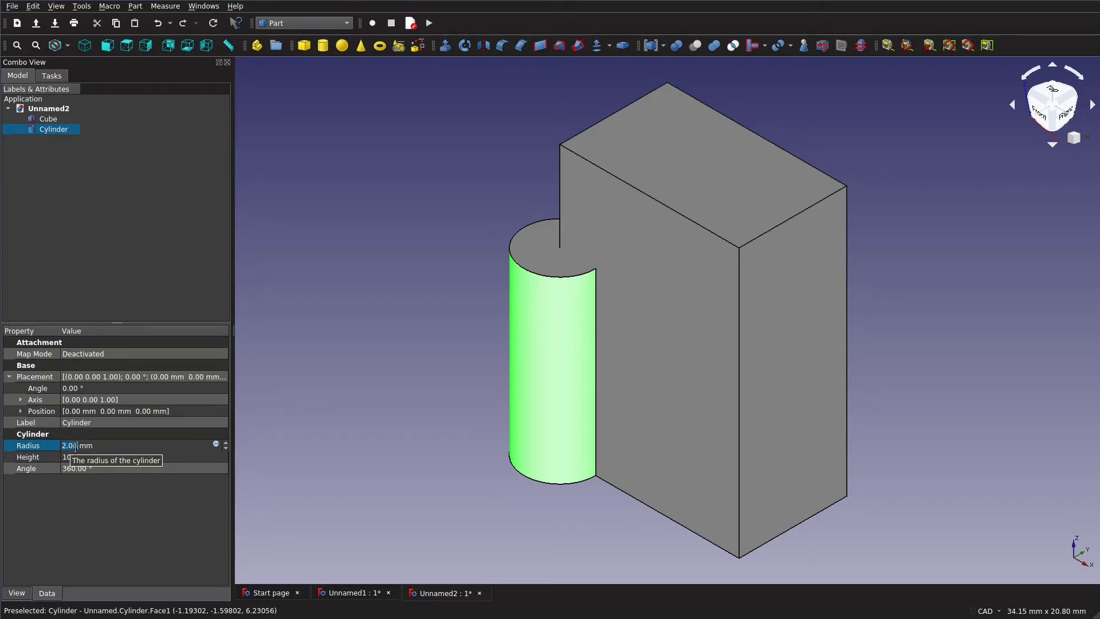
double_click(70, 447)
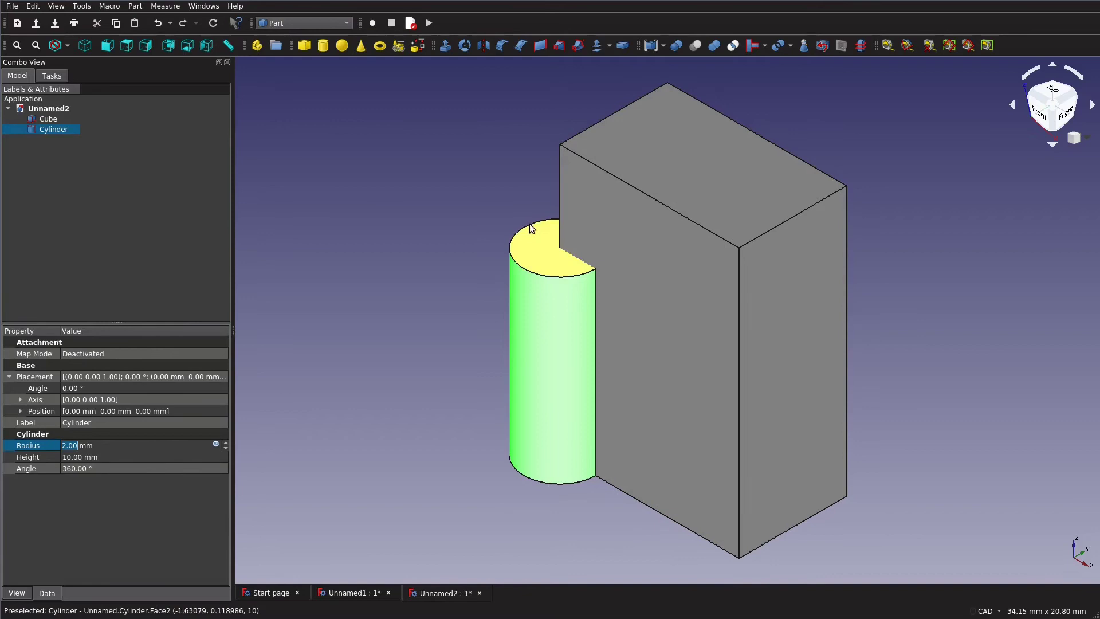
key("End")
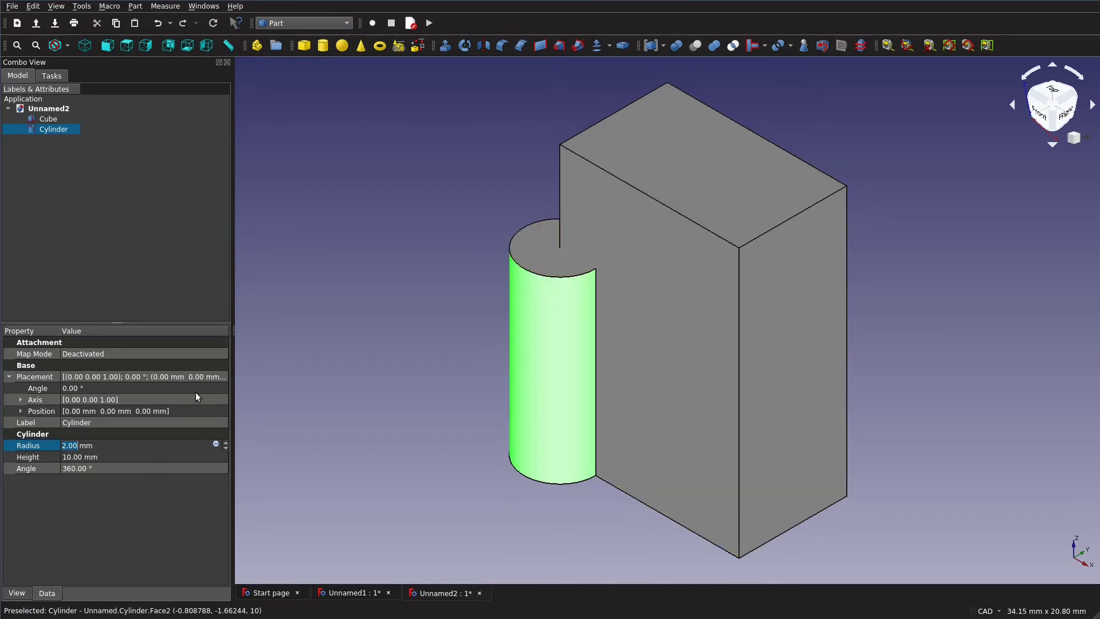
type("5")
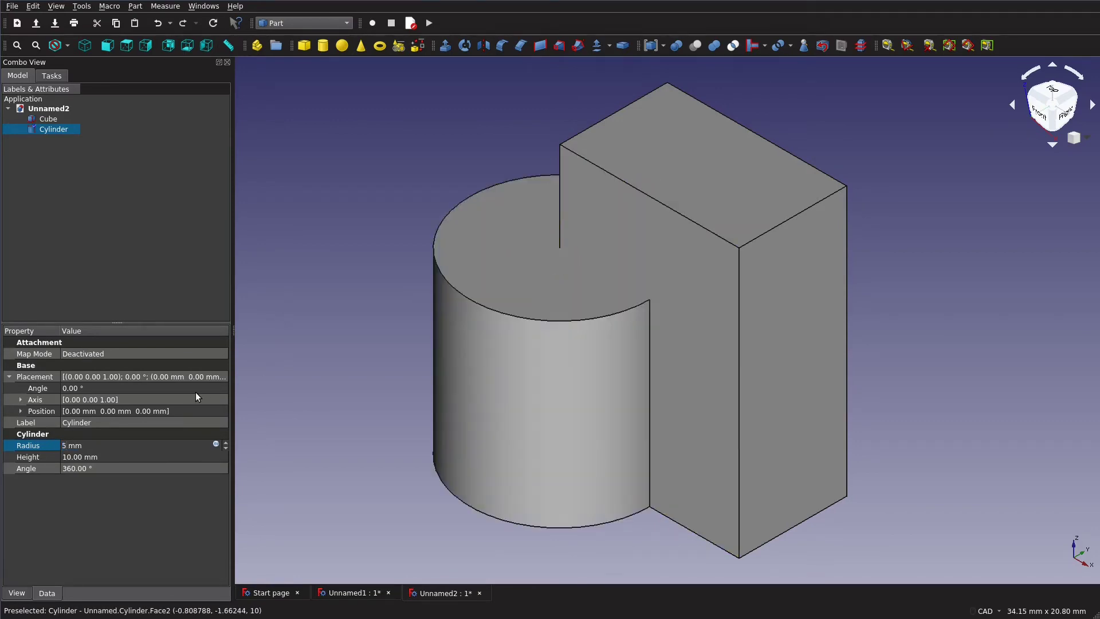
left_click(72, 456)
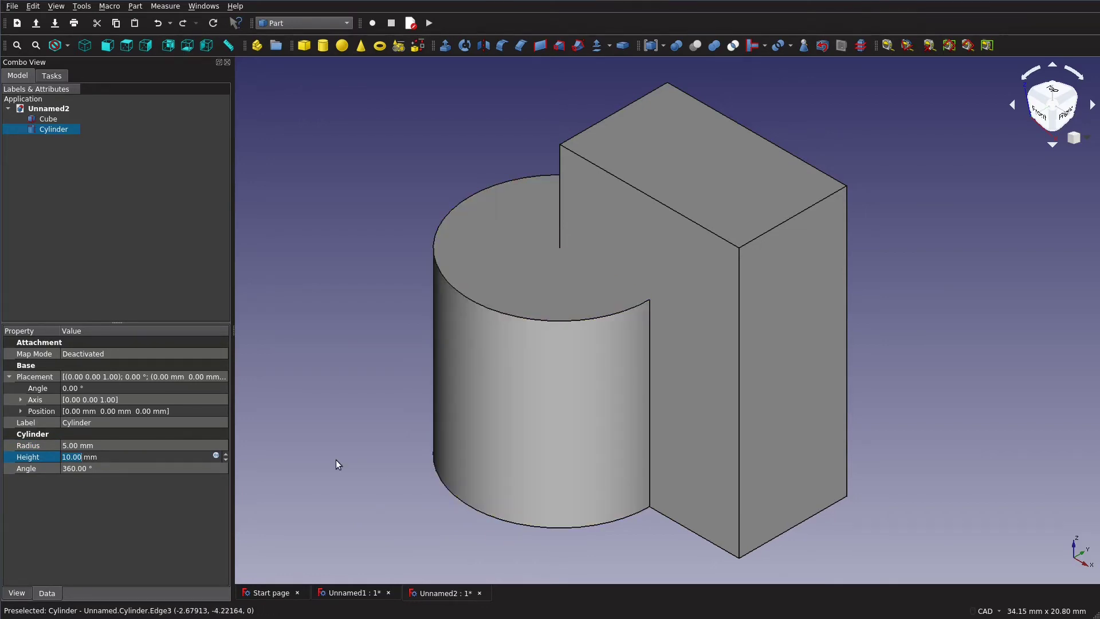
type("6")
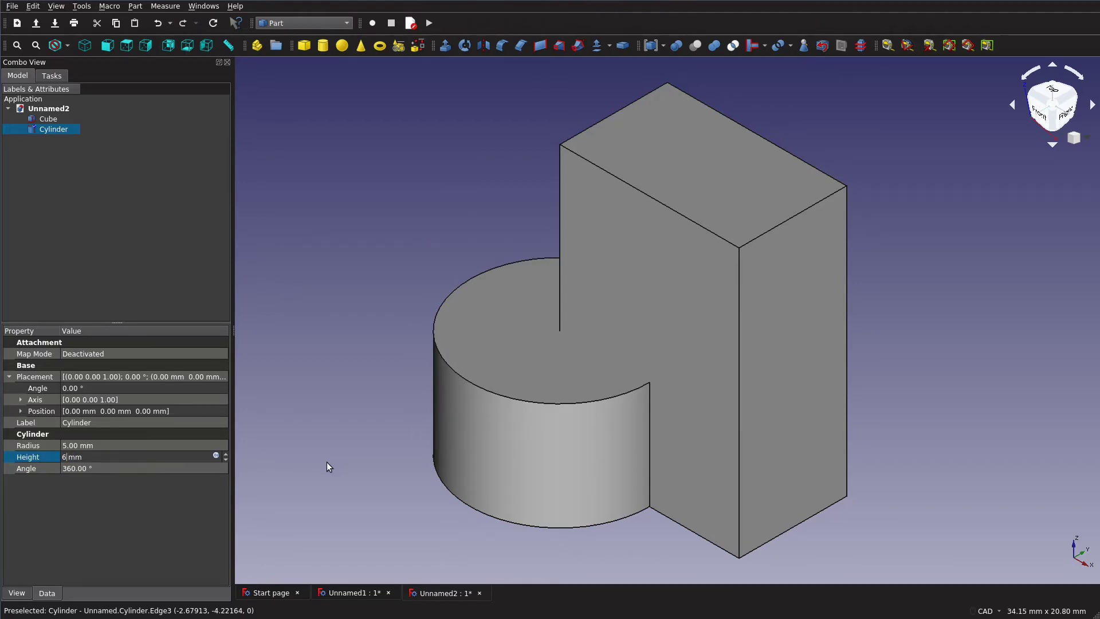
left_click(320, 462)
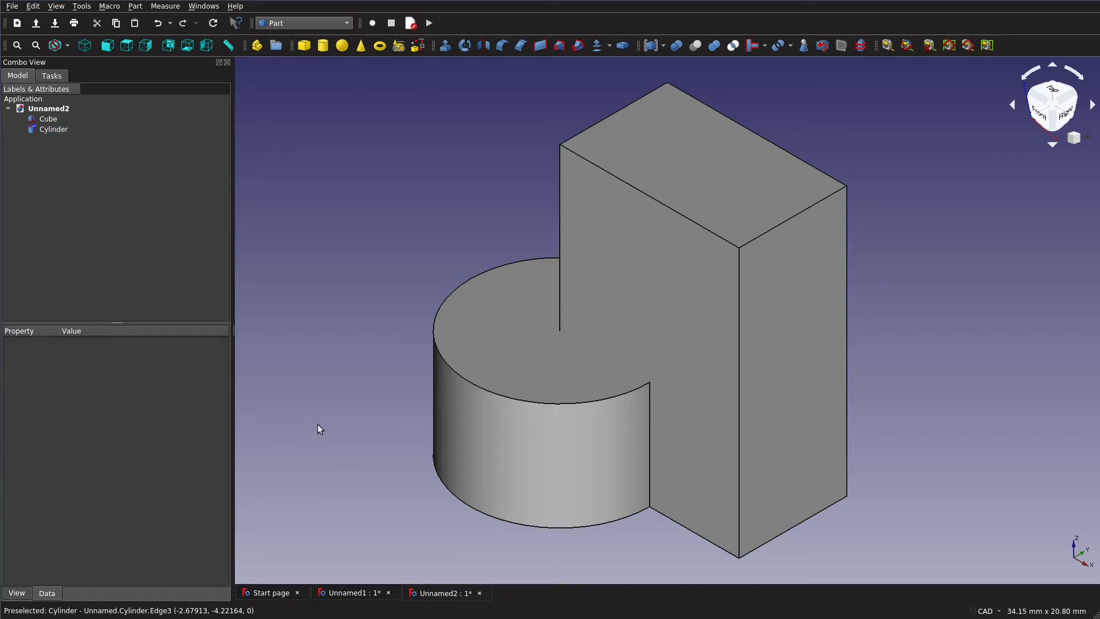
- Set the cylinder's placement angle to 90° and the z component of its rotation axis to 0
left_click(453, 402)
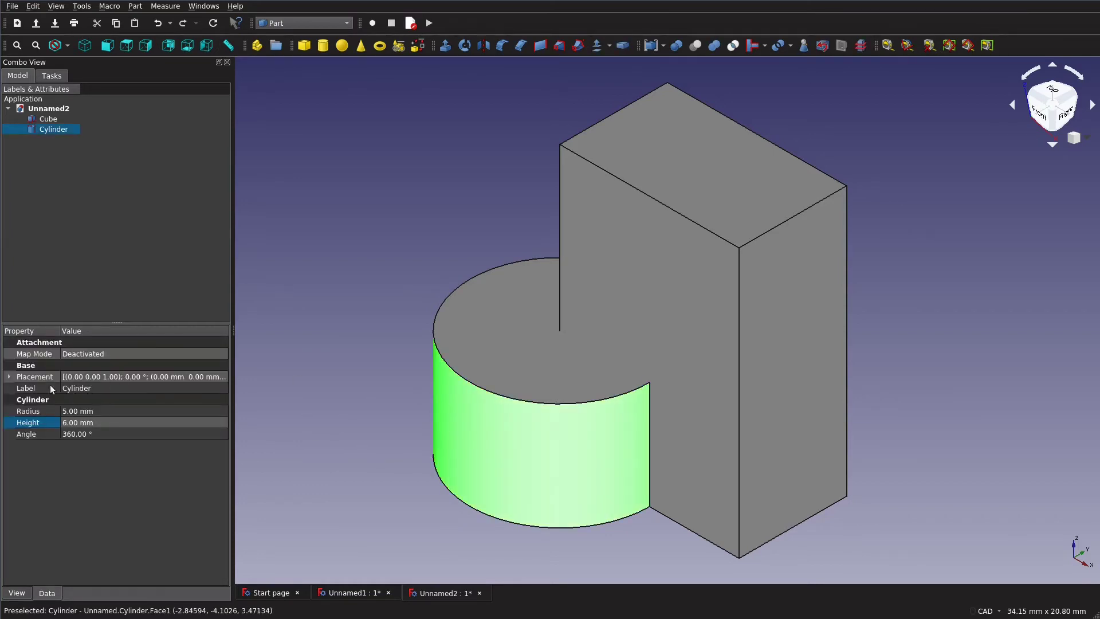
left_click(9, 376)
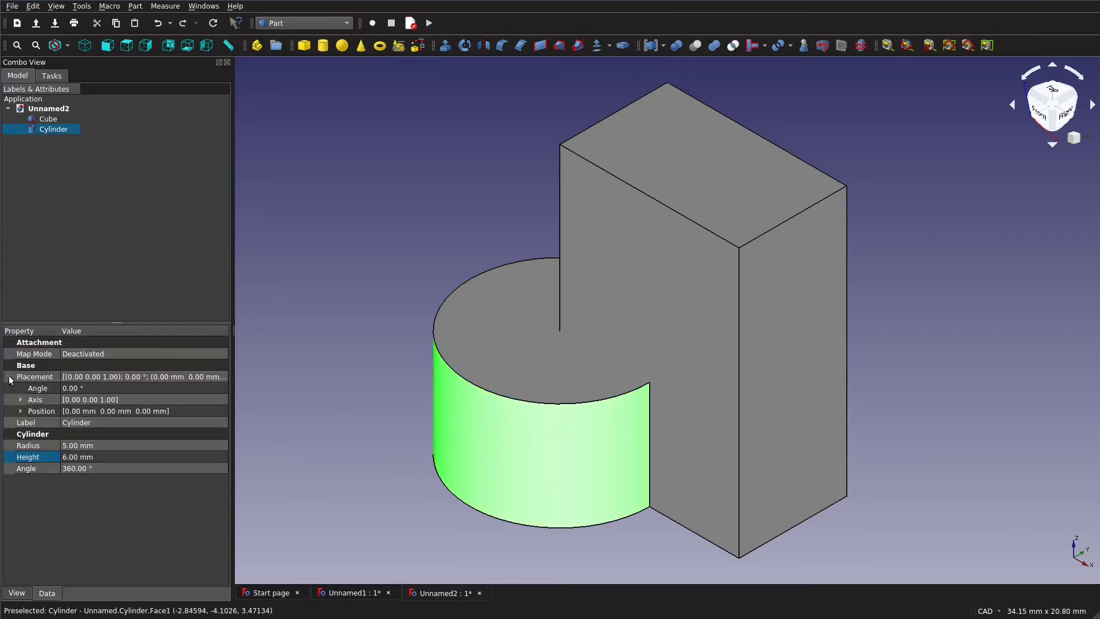
left_click(86, 390)
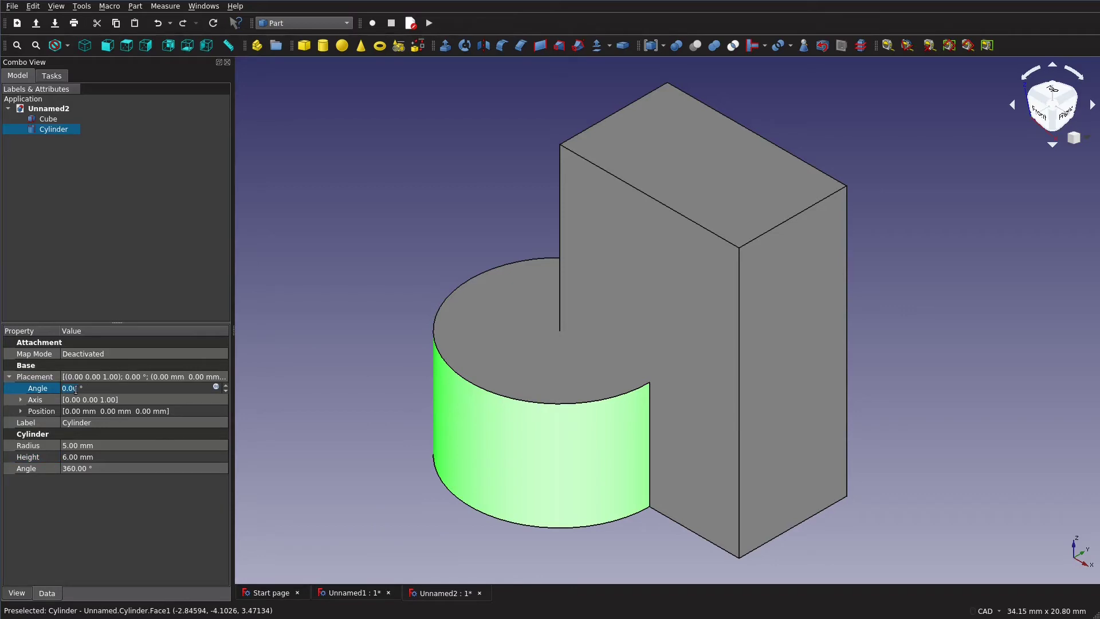
type("90")
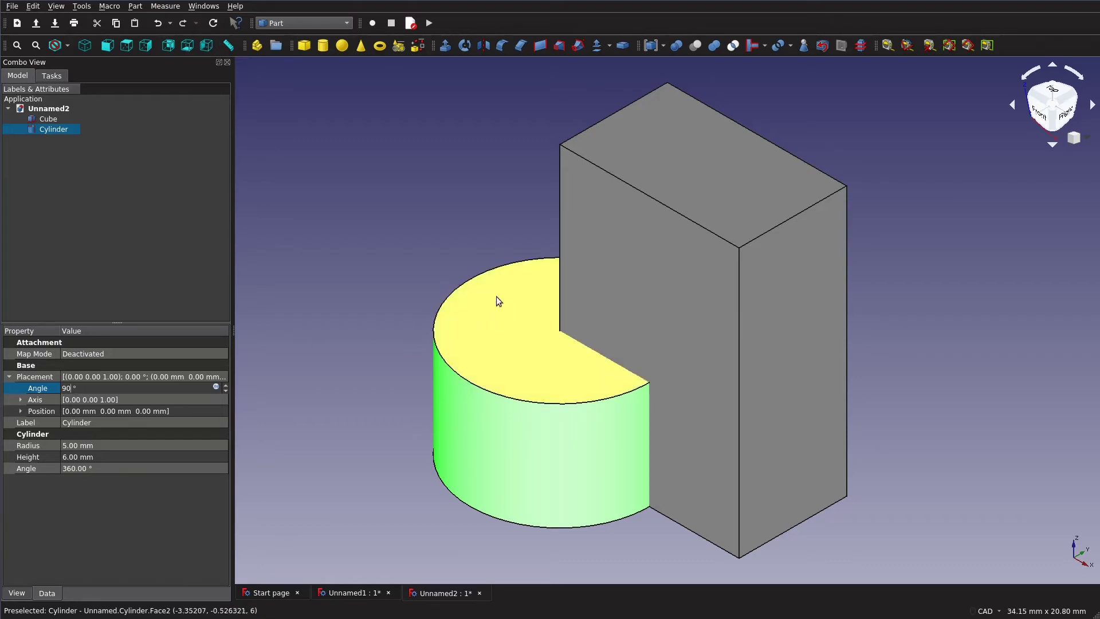
left_click(21, 399)
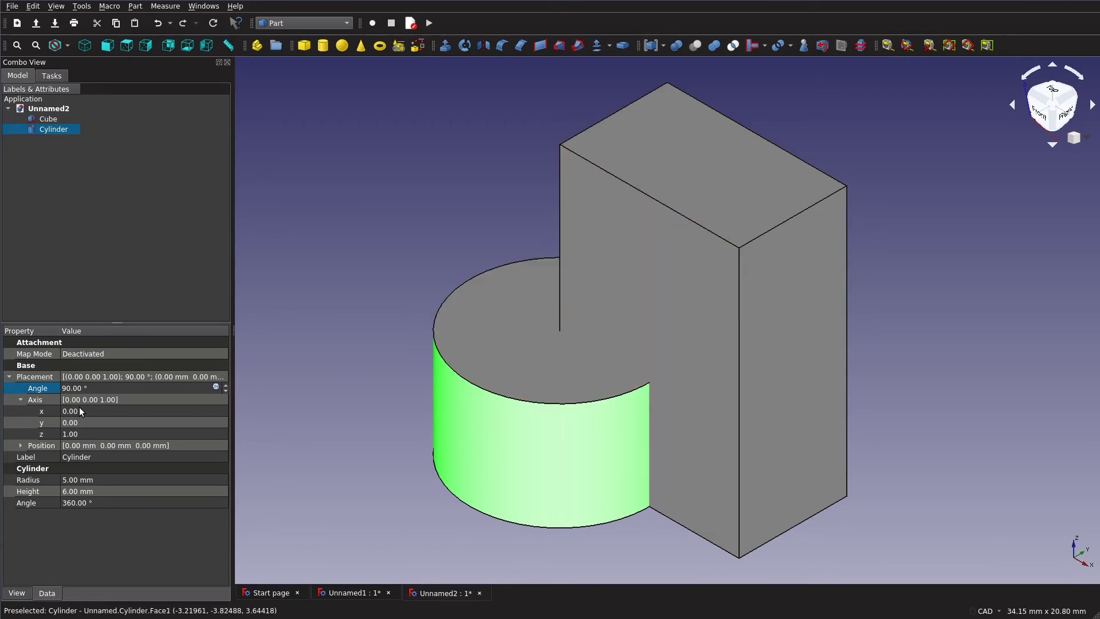
left_click(69, 433)
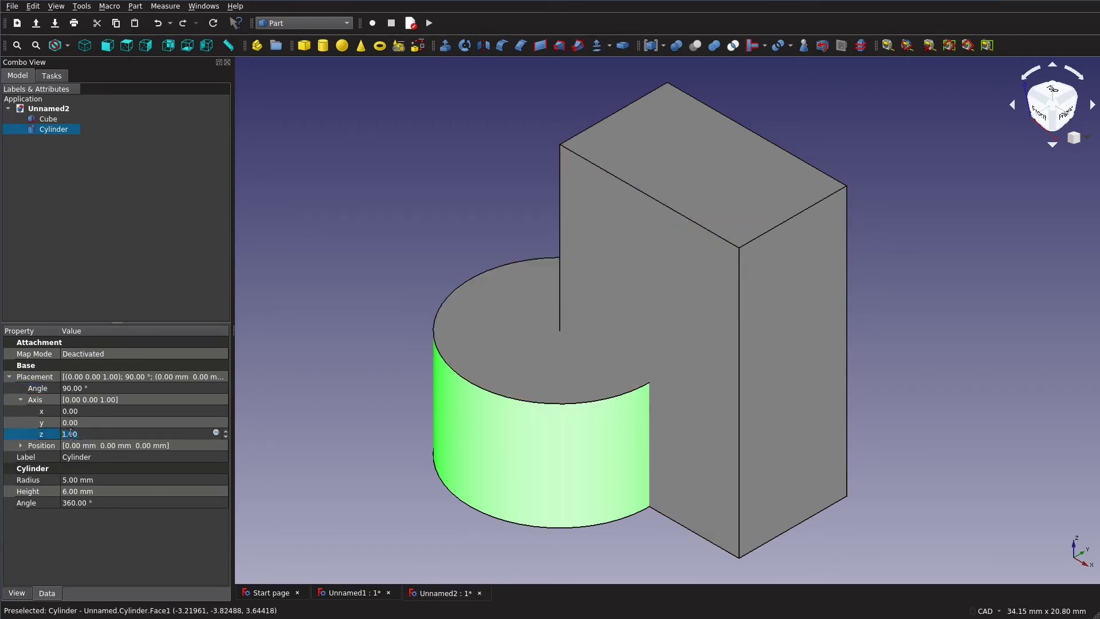
type("0")
- Try rotating the cylinder about the Y axis with an axis y component of 1, and reset it to 0
key("shift+Tab")
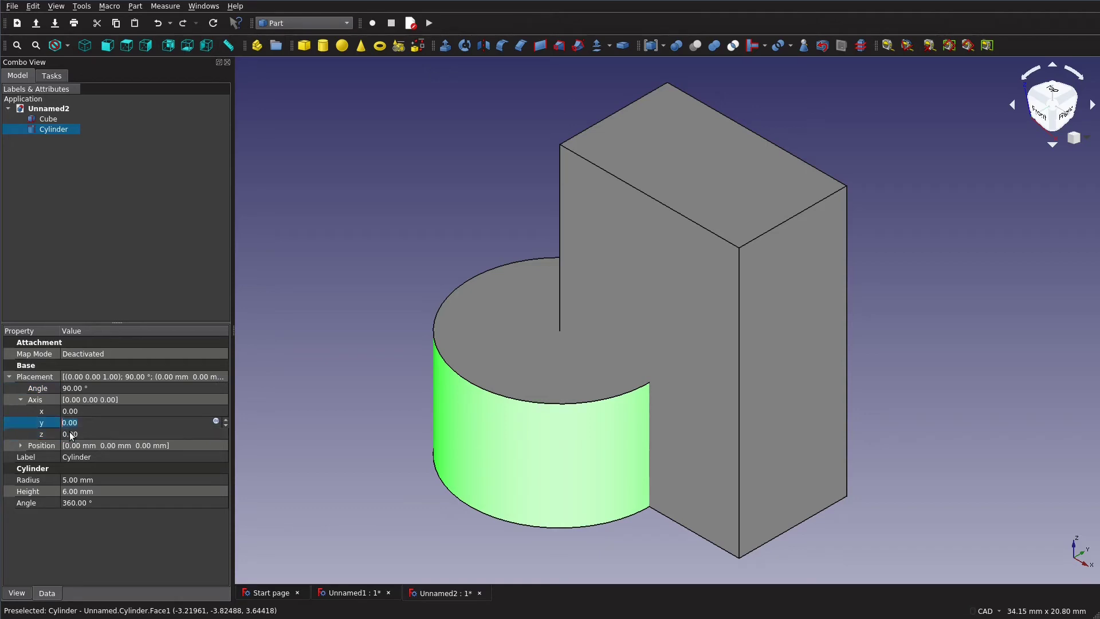
type("1")
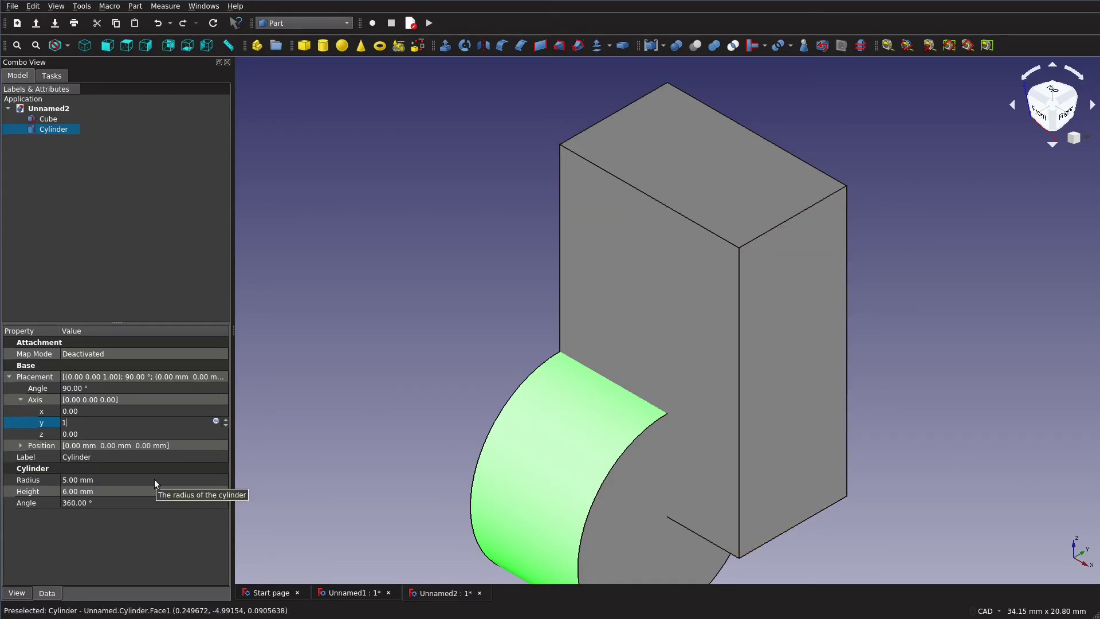
key("BackSpace")
type("0")
- Set the x component of the cylinder's rotation axis to 1 and its position to x 5 mm, y 6 mm, z 15 mm
key("shift+Tab")
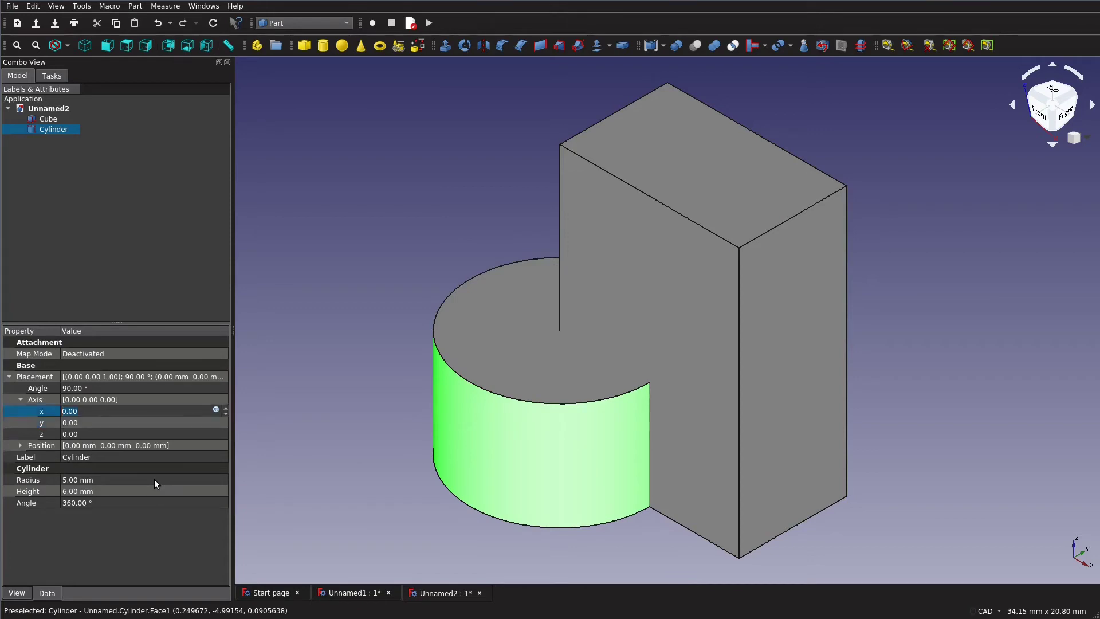
type("1")
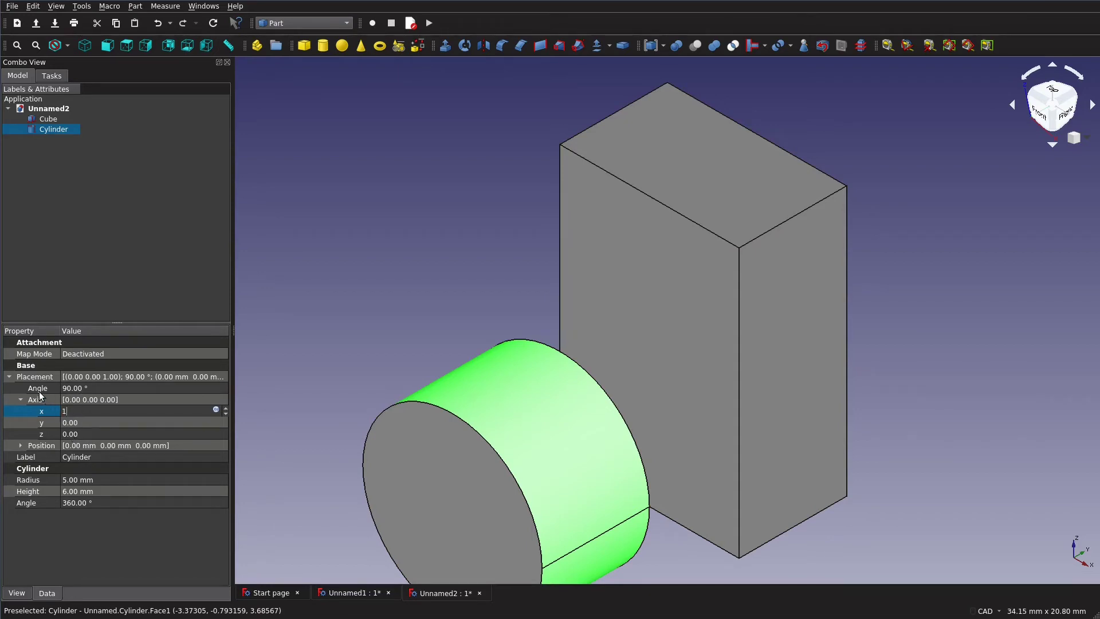
left_click(22, 445)
left_click(162, 457)
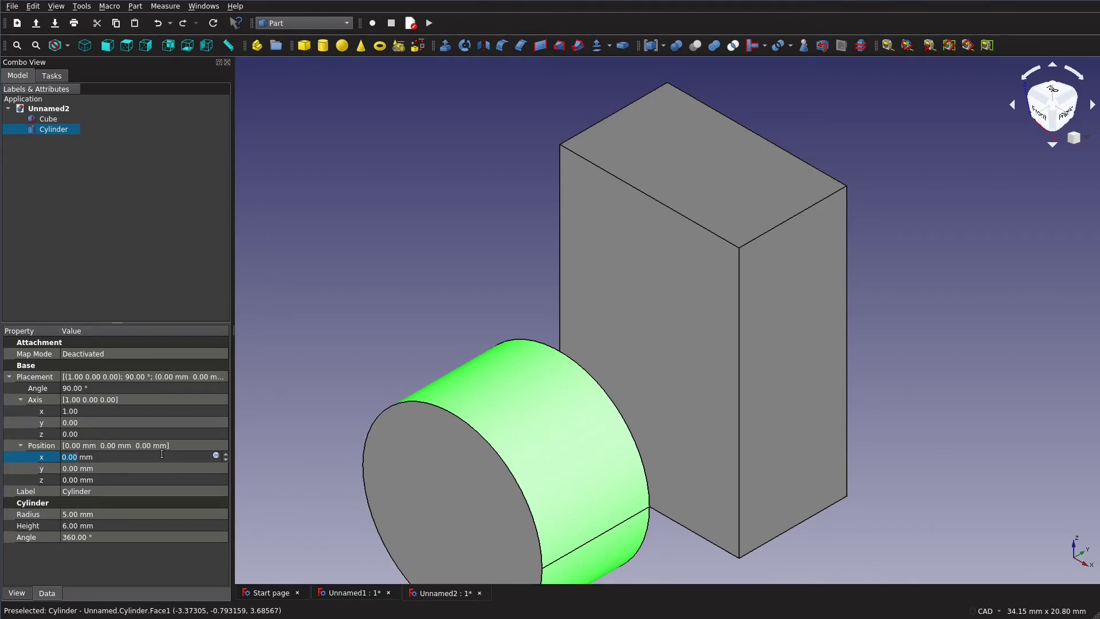
type("5")
key("Tab")
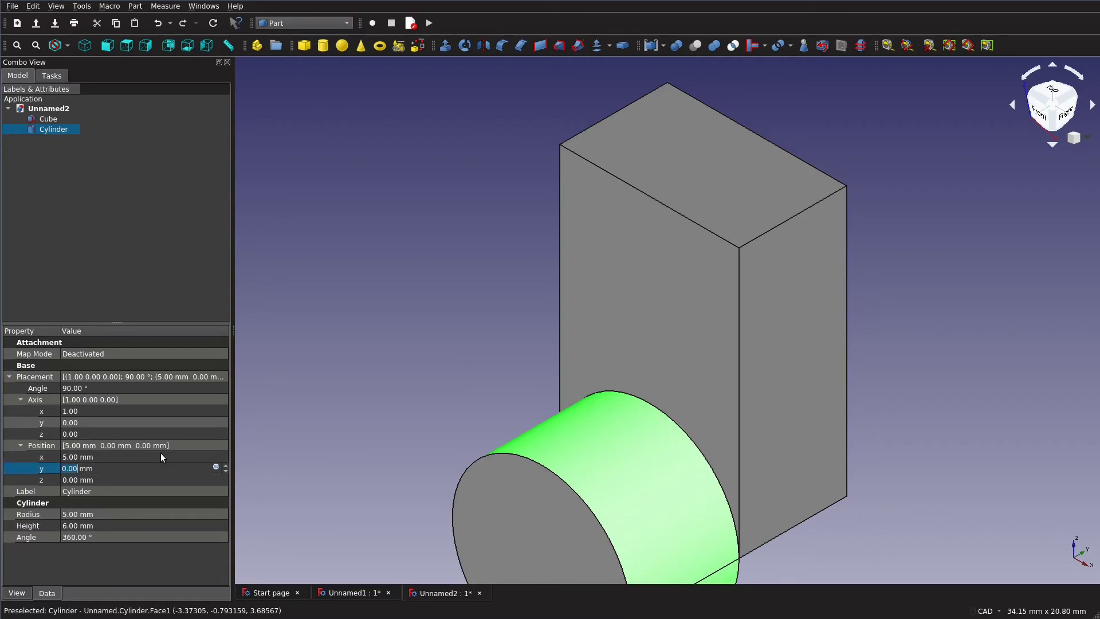
type("6")
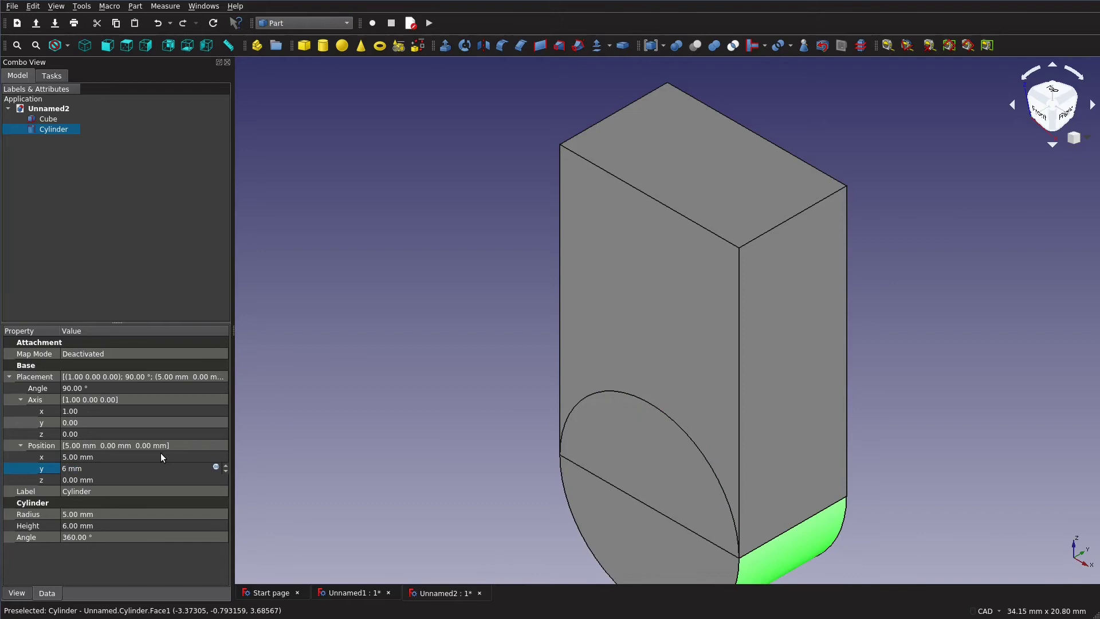
key("Tab")
type("15")
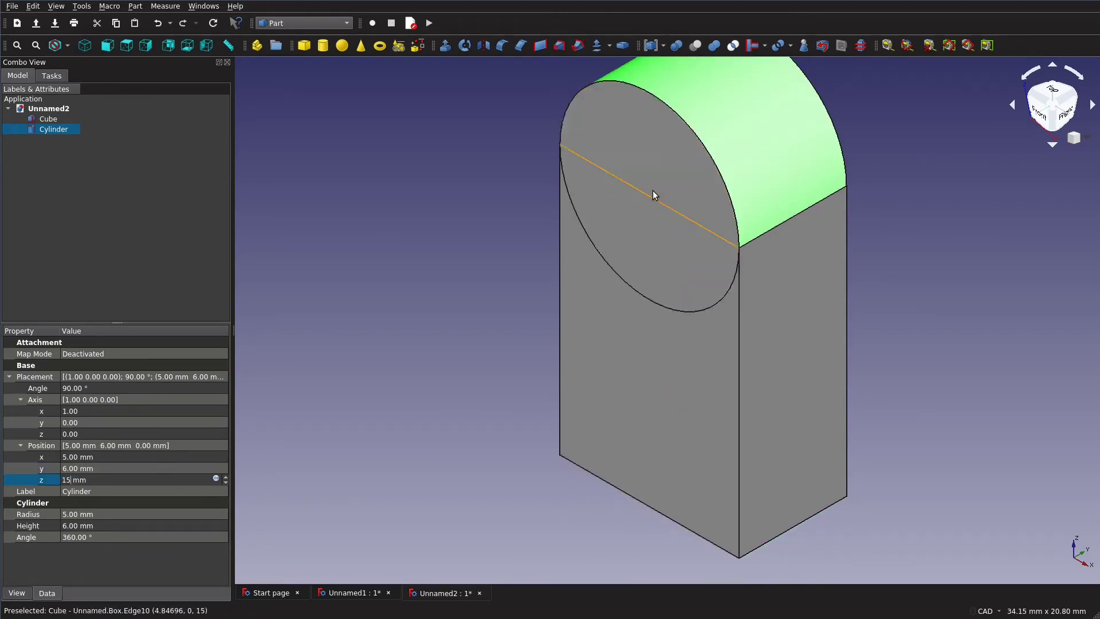
- Examine how the cylinder sits on top of the cube from rotated views and from the isometric view at different distances
middle_click_drag(946, 321, 711, 229)
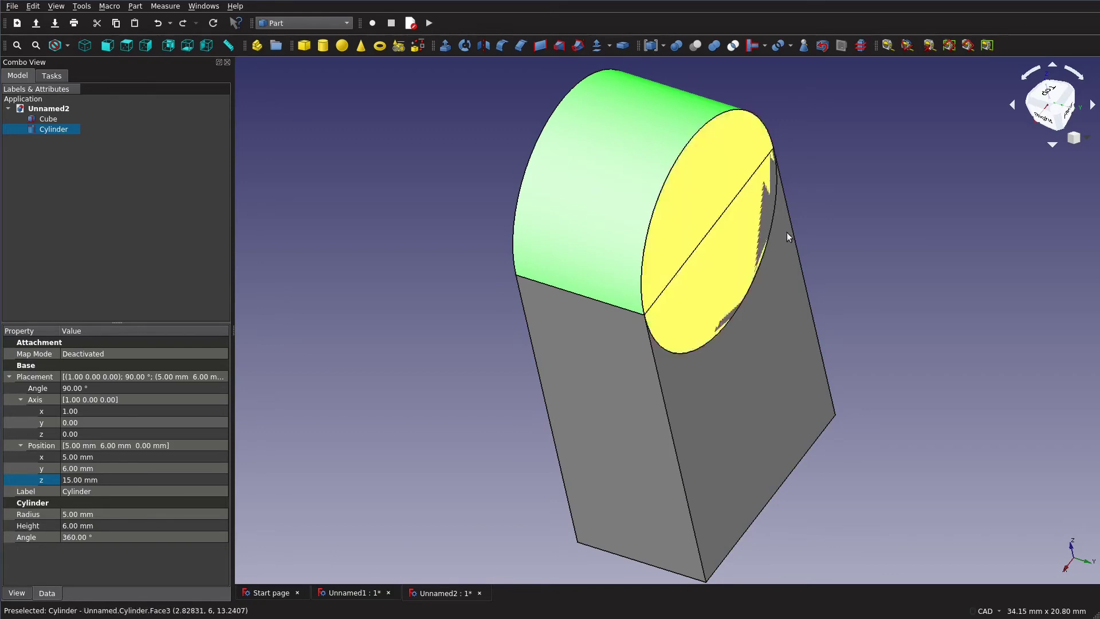
middle_click_drag(827, 511, 740, 431)
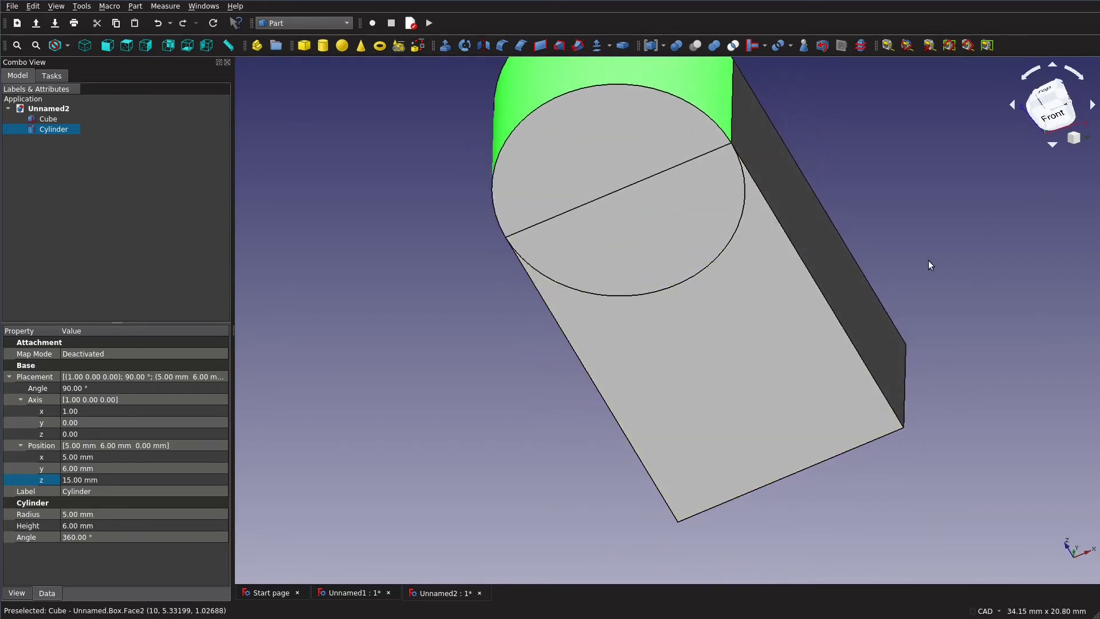
key("0")
scroll(885, 222, "down", 2)
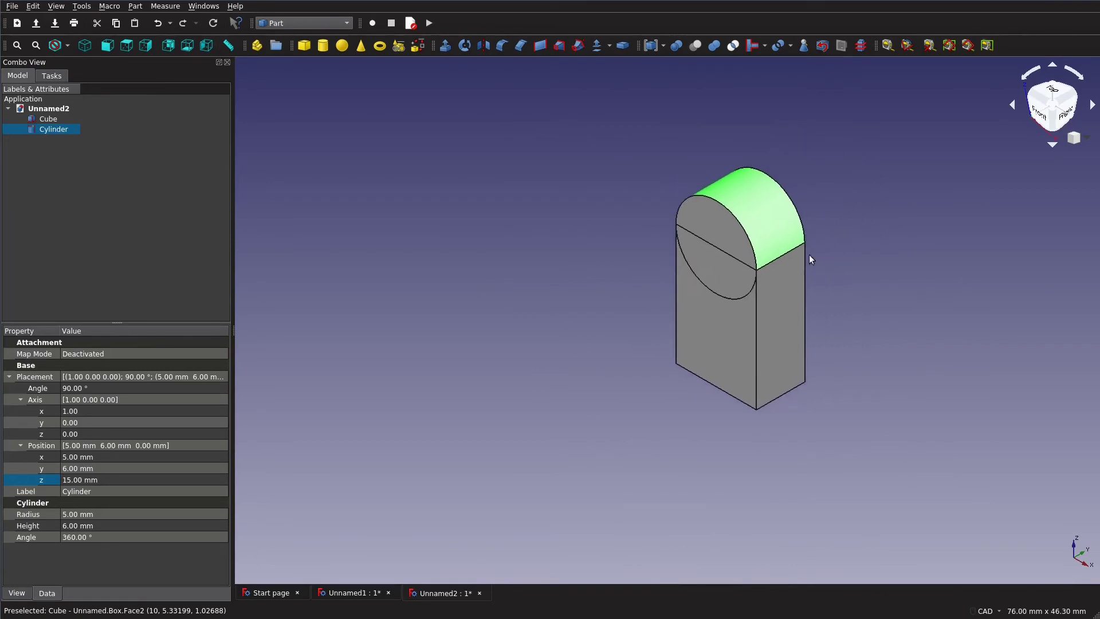
scroll(728, 268, "up", 2)
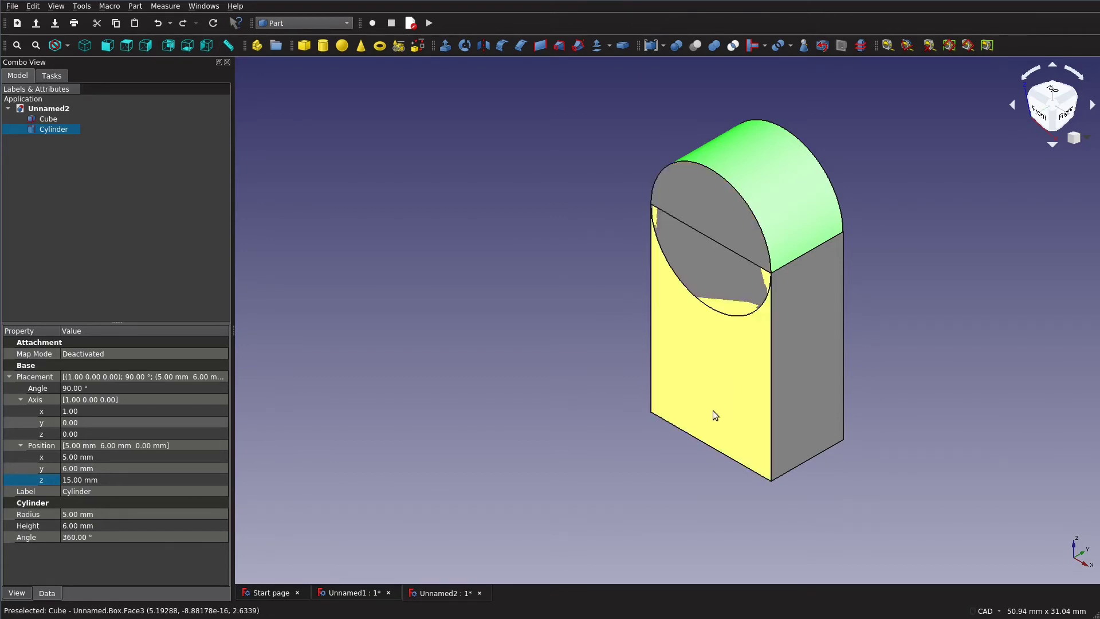
scroll(817, 273, "up", 4)
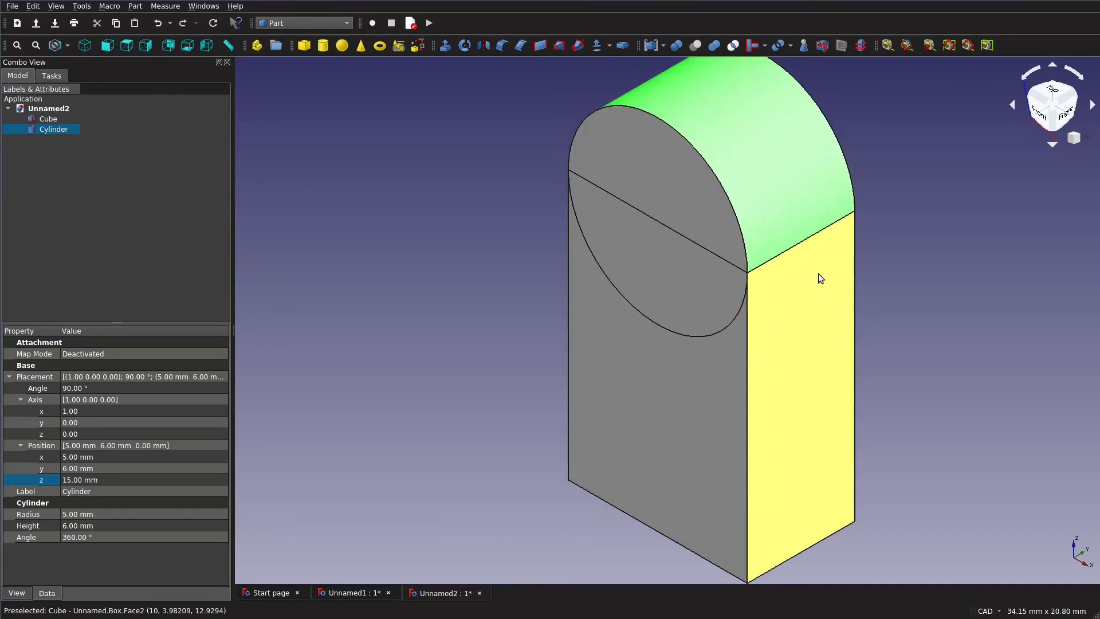
scroll(702, 311, "down", 2)
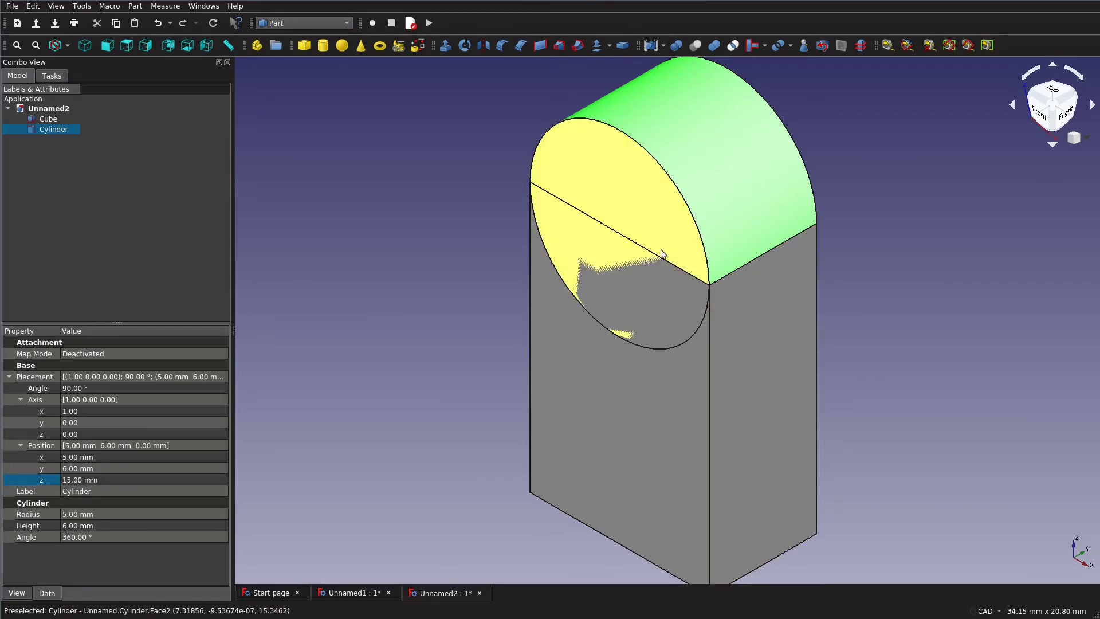
scroll(669, 253, "down", 2)
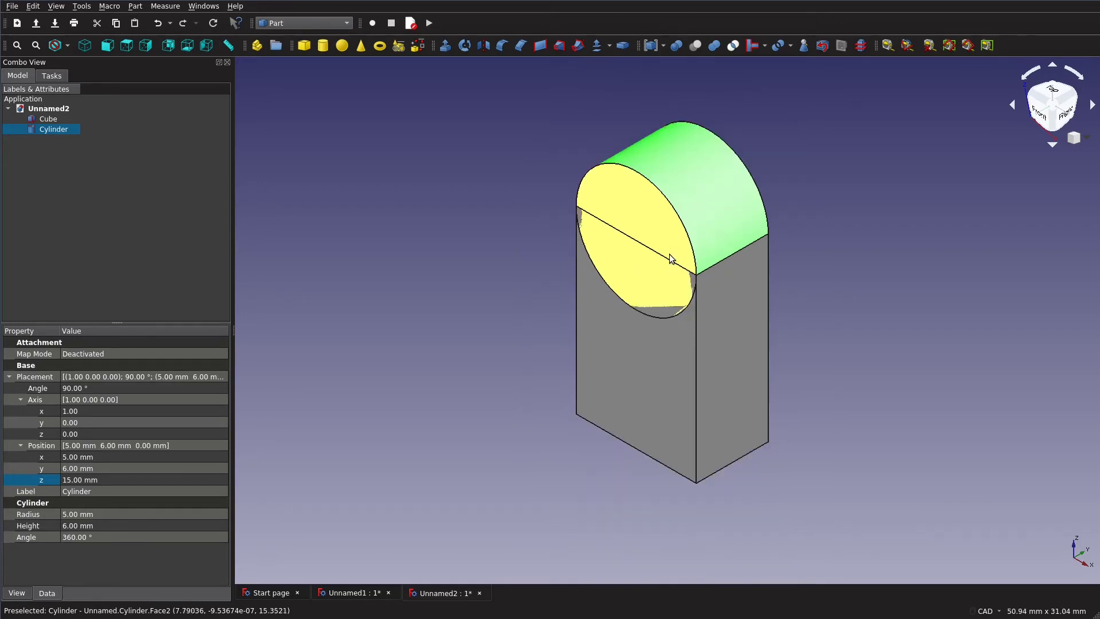
- Fuse the cube and the cylinder into one solid with a Boolean union
left_click(53, 120, "ctrl")
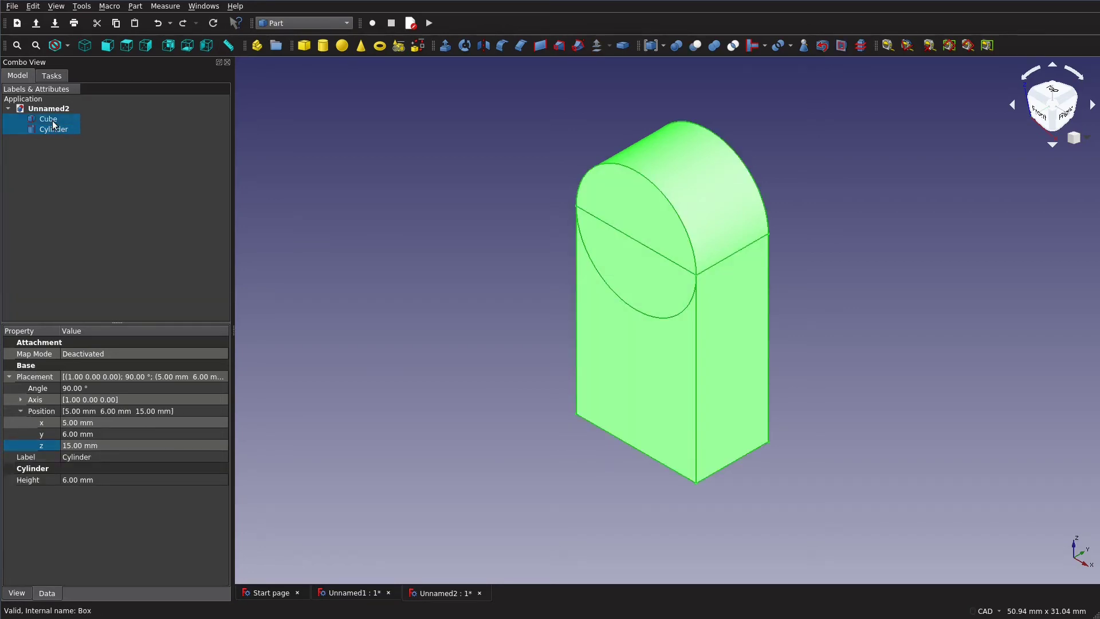
left_click(714, 46)
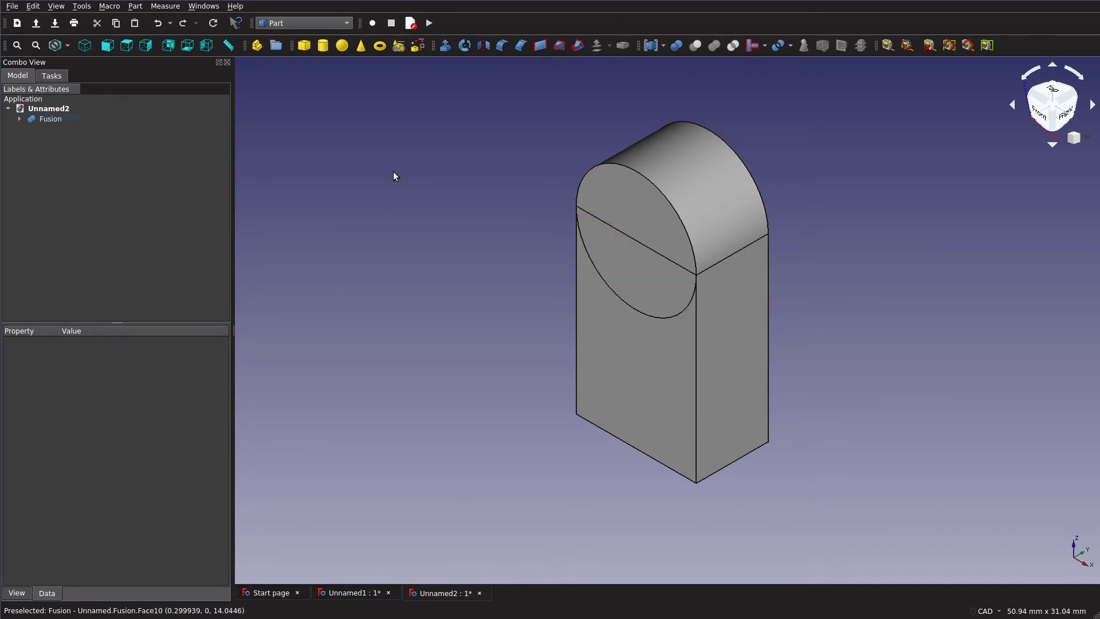
left_click(280, 25)
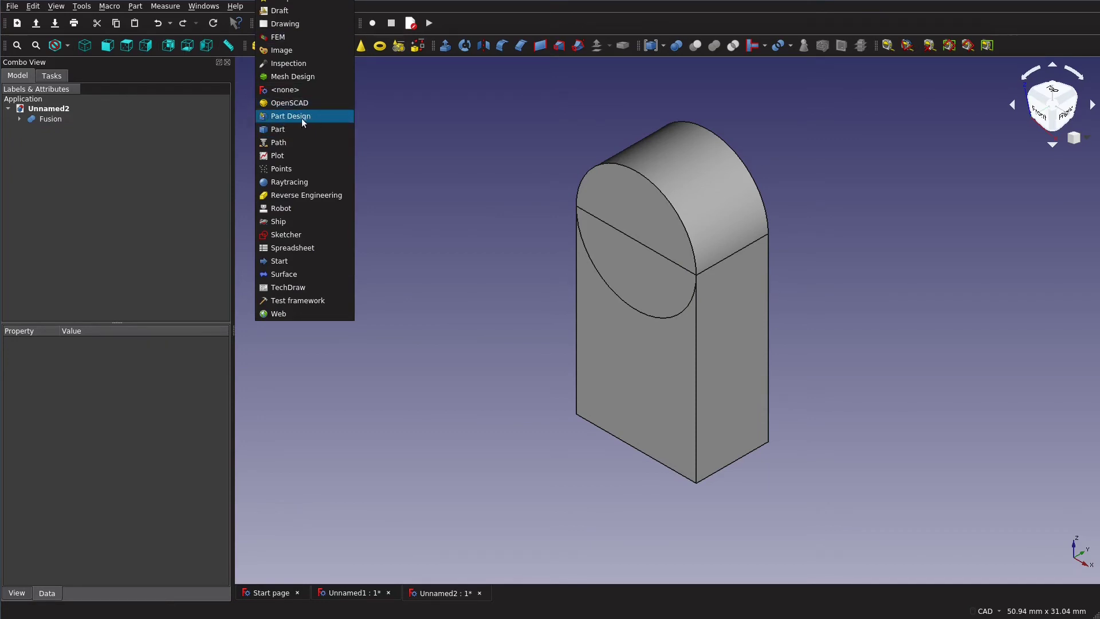
left_click(462, 177)
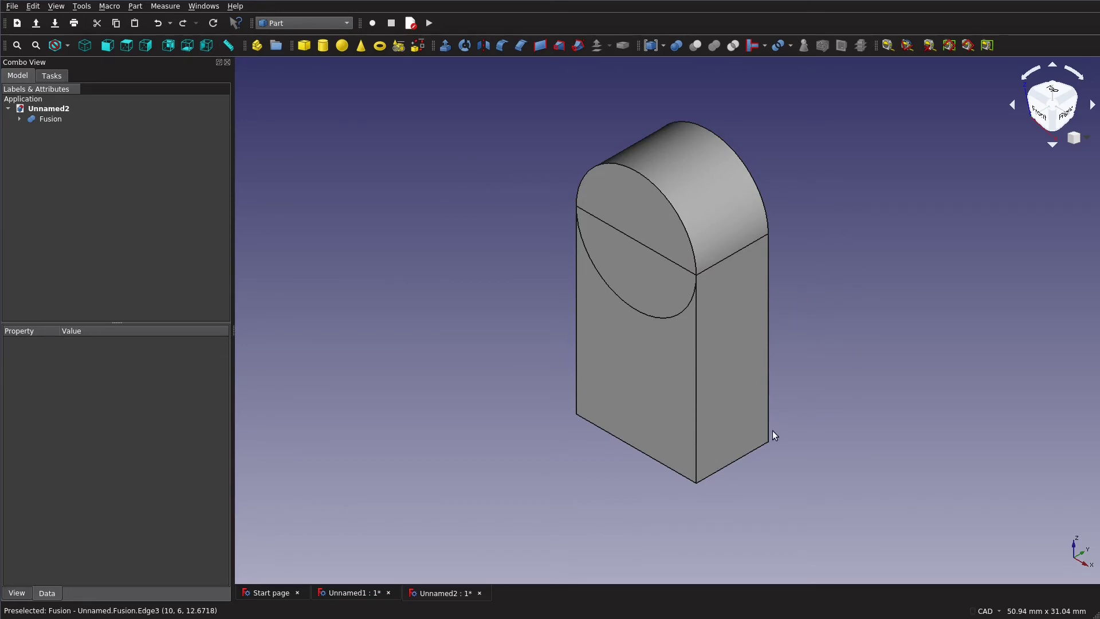
- Switch to the Unnamed1 document to view the finished example part with its cylindrical hole
left_click(362, 594)
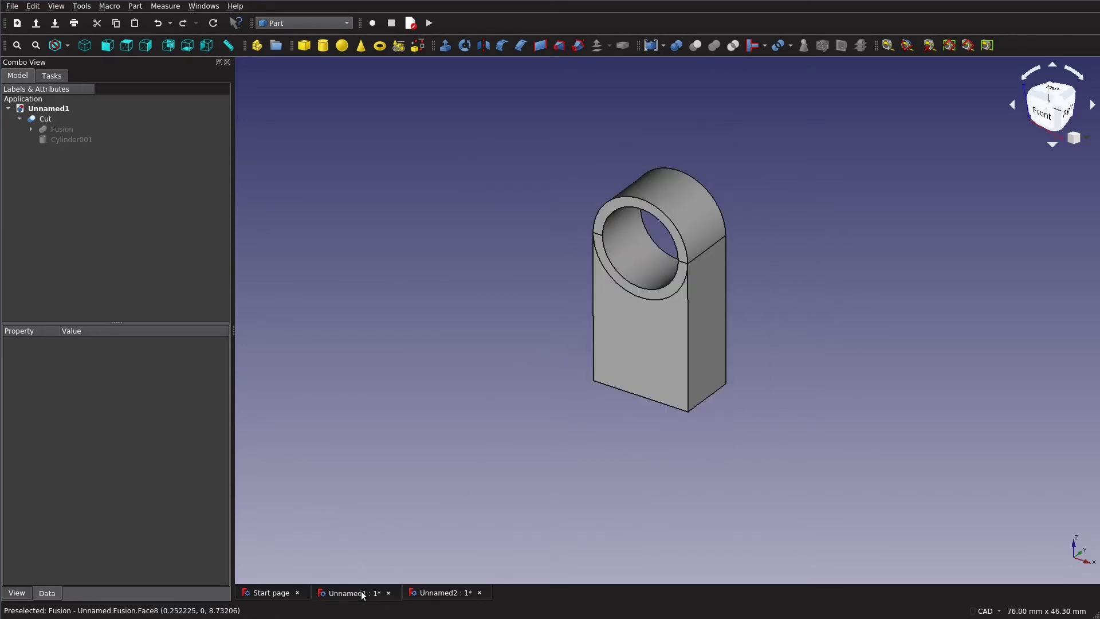
- Return to the Unnamed2 document and duplicate the cylinder inside the fusion by copying and pasting it
left_click(444, 593)
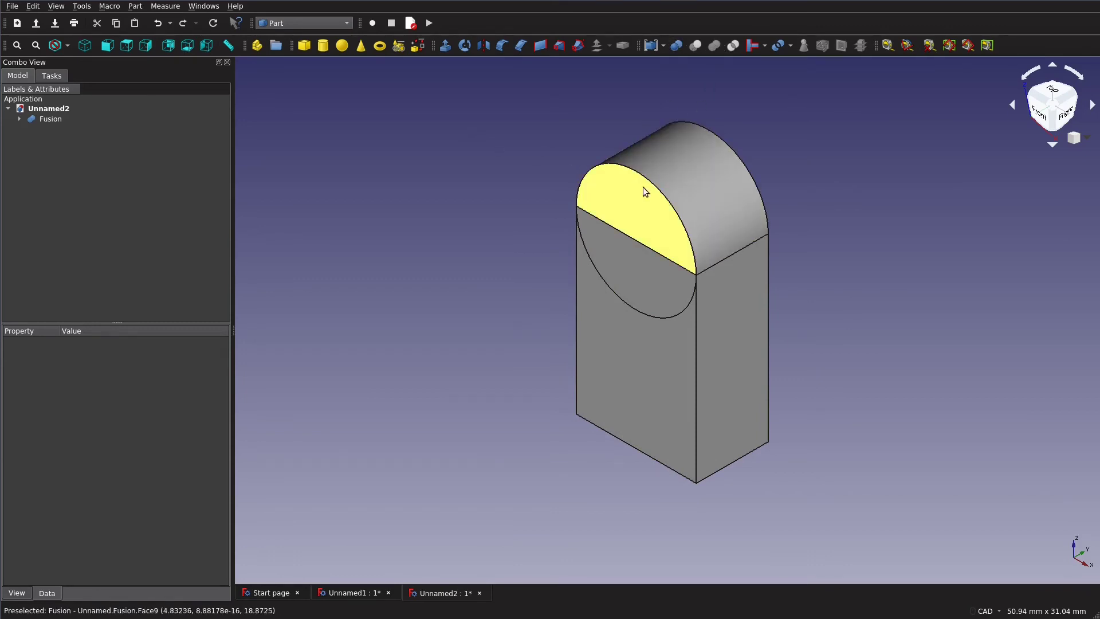
left_click(20, 118)
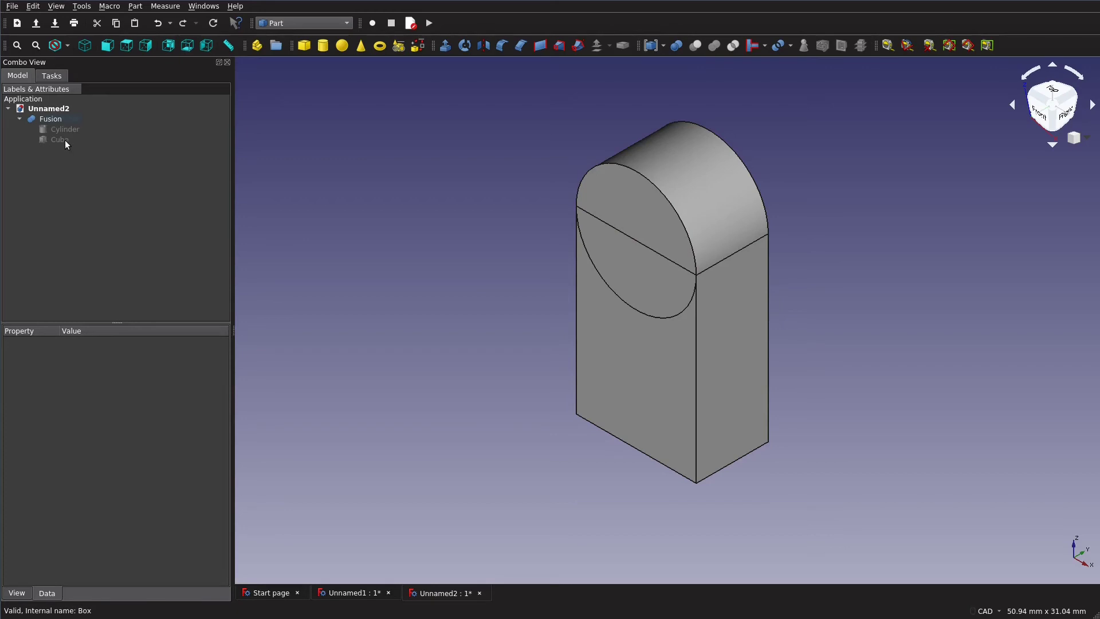
left_click(67, 133)
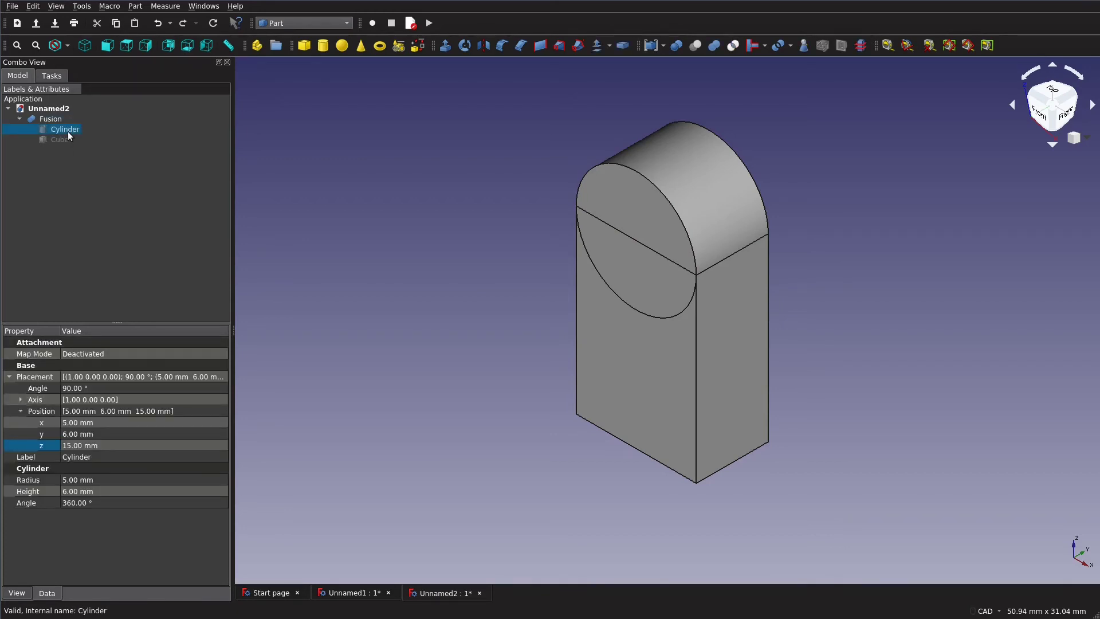
right_click(67, 136)
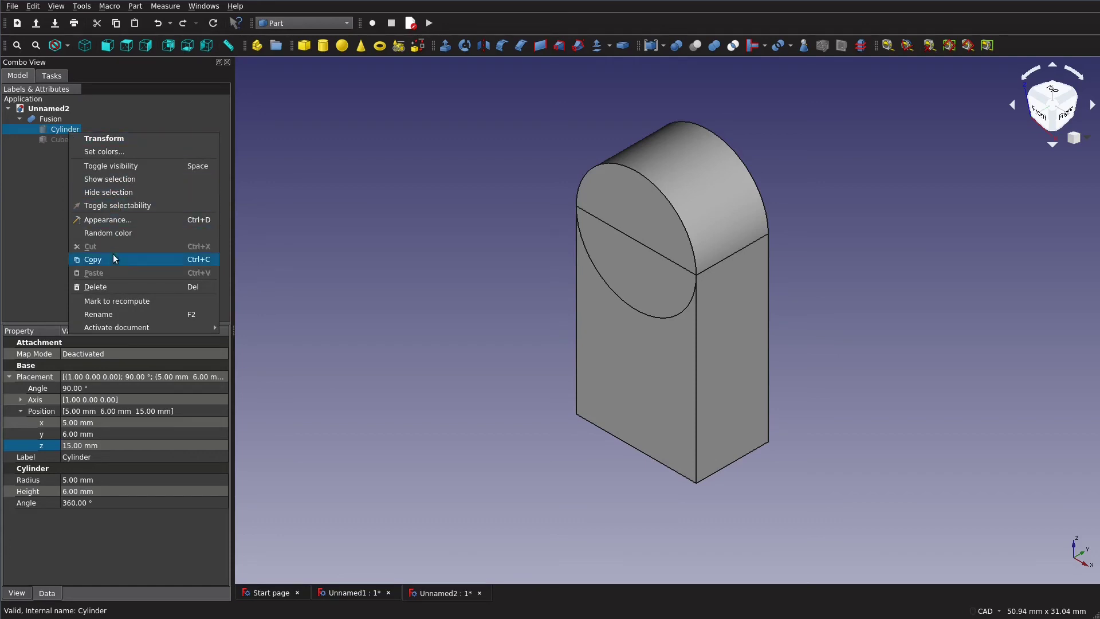
left_click(45, 127)
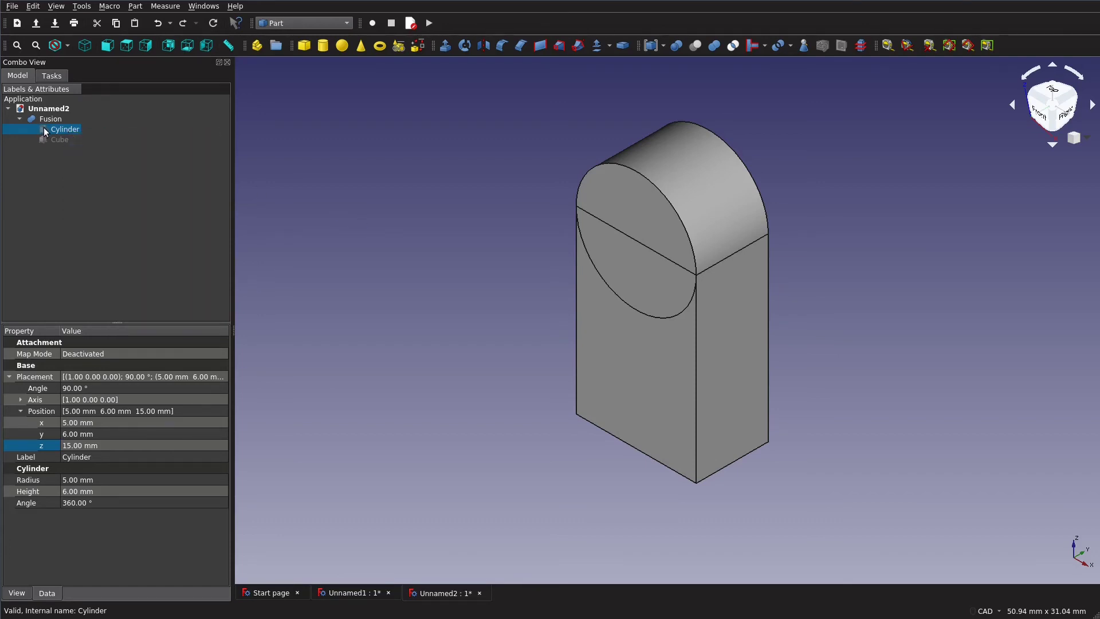
key("ctrl+v")
- Make the duplicated cylinder Cylinder001 visible in the model
left_click(58, 153)
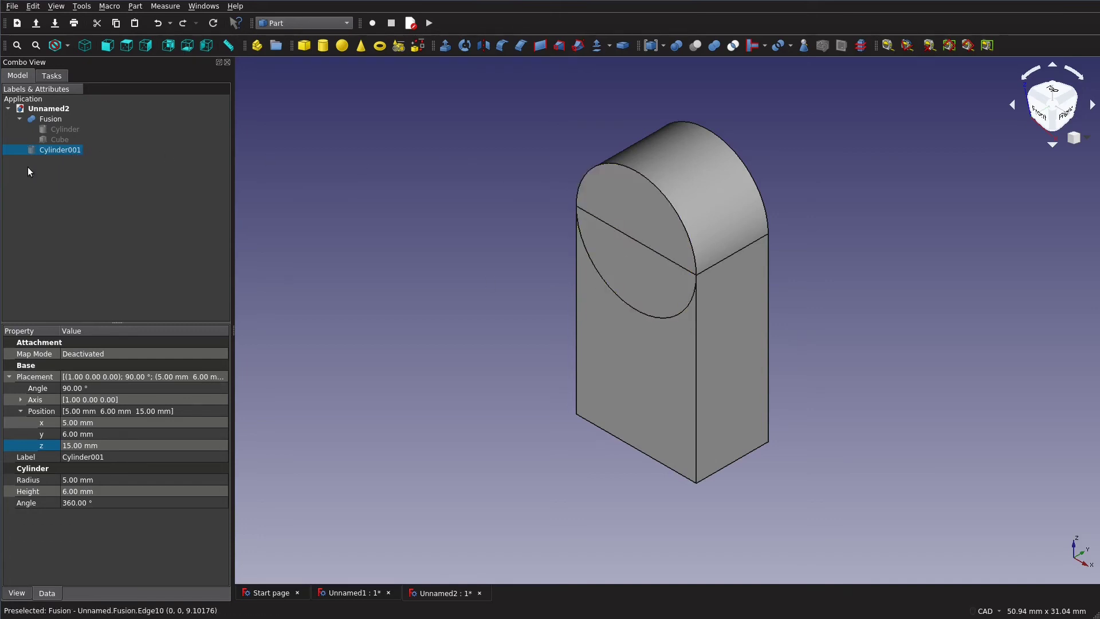
right_click(51, 149)
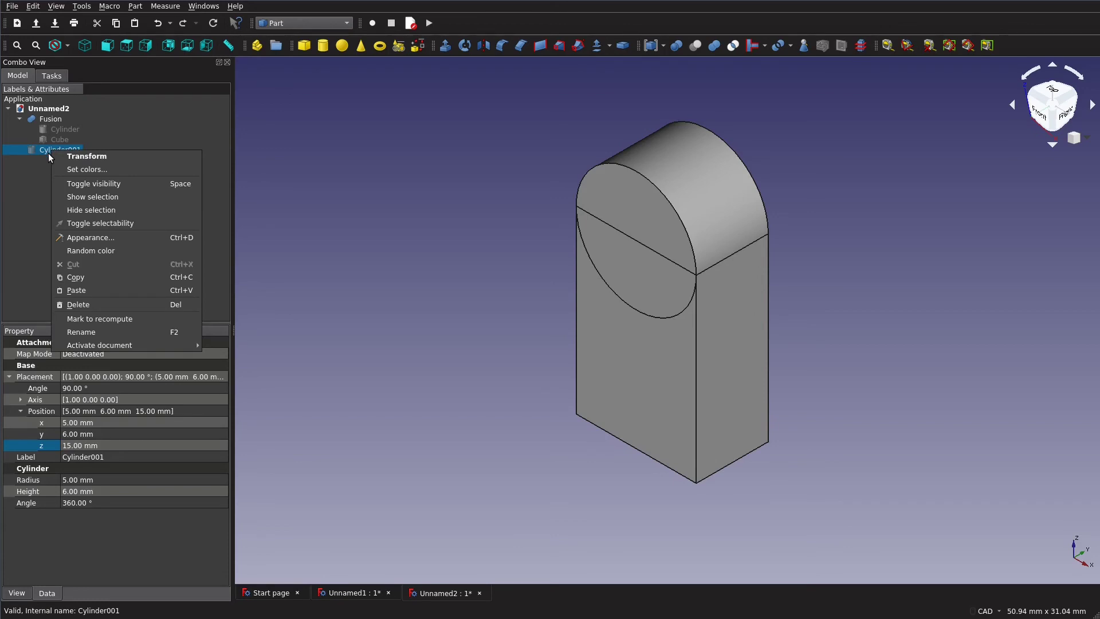
left_click(46, 190)
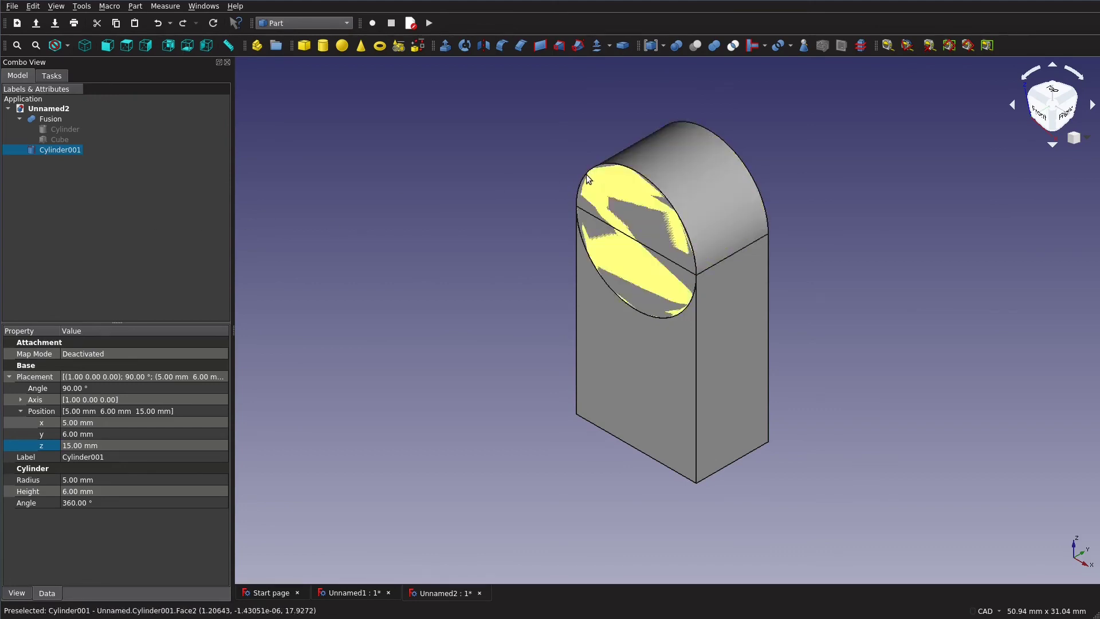
- Set the duplicated cylinder's radius to 4 mm and its height to 8 mm
left_click(69, 480)
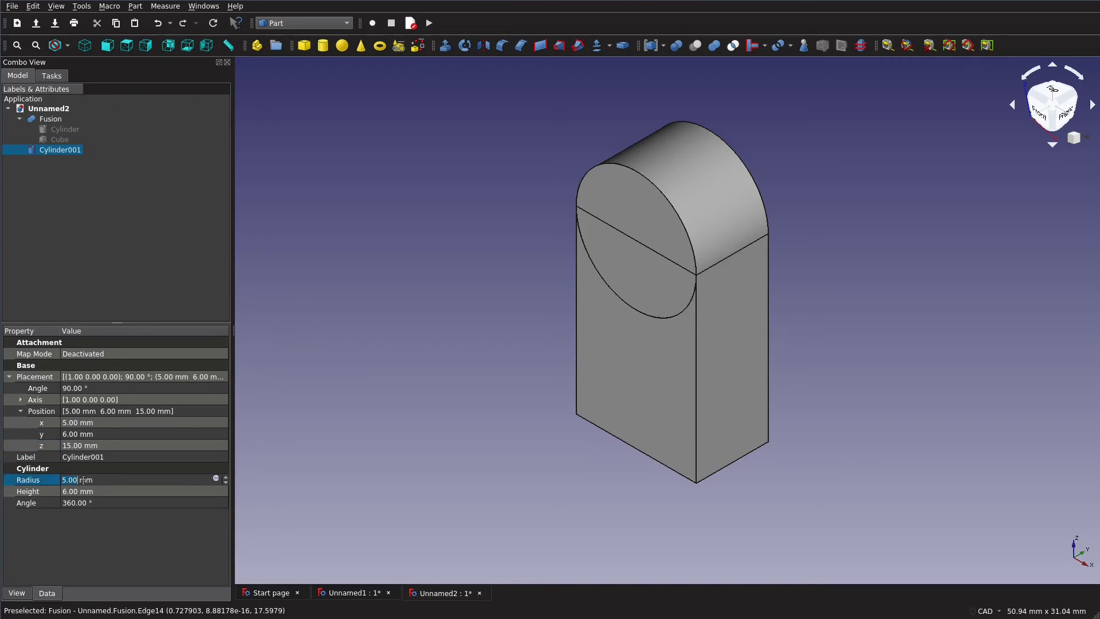
type("4")
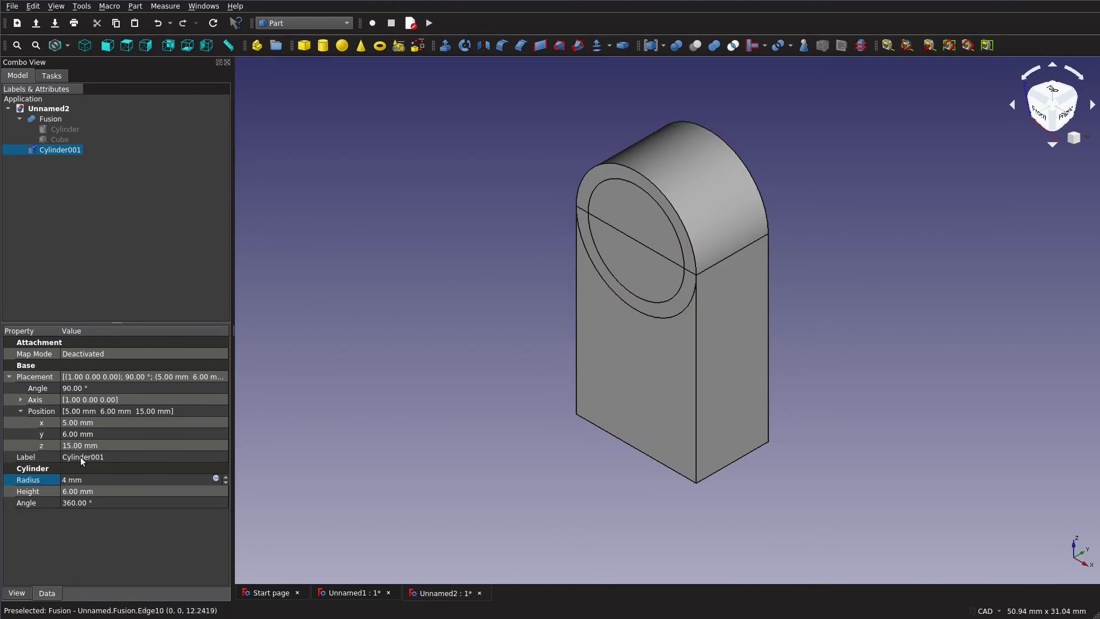
left_click(67, 491)
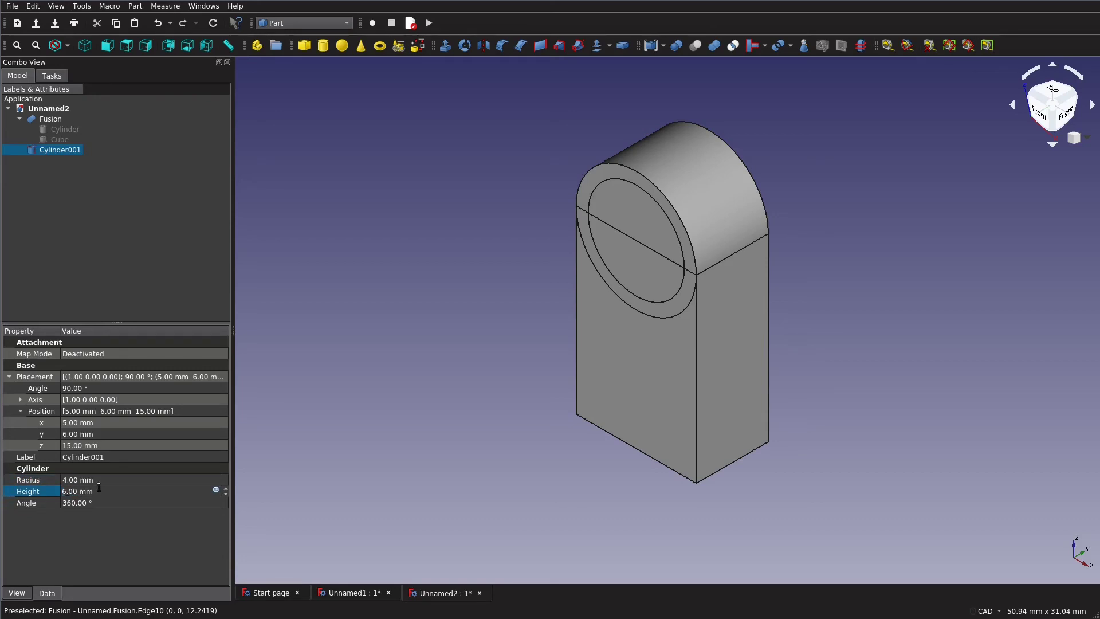
key("BackSpace")
type("8")
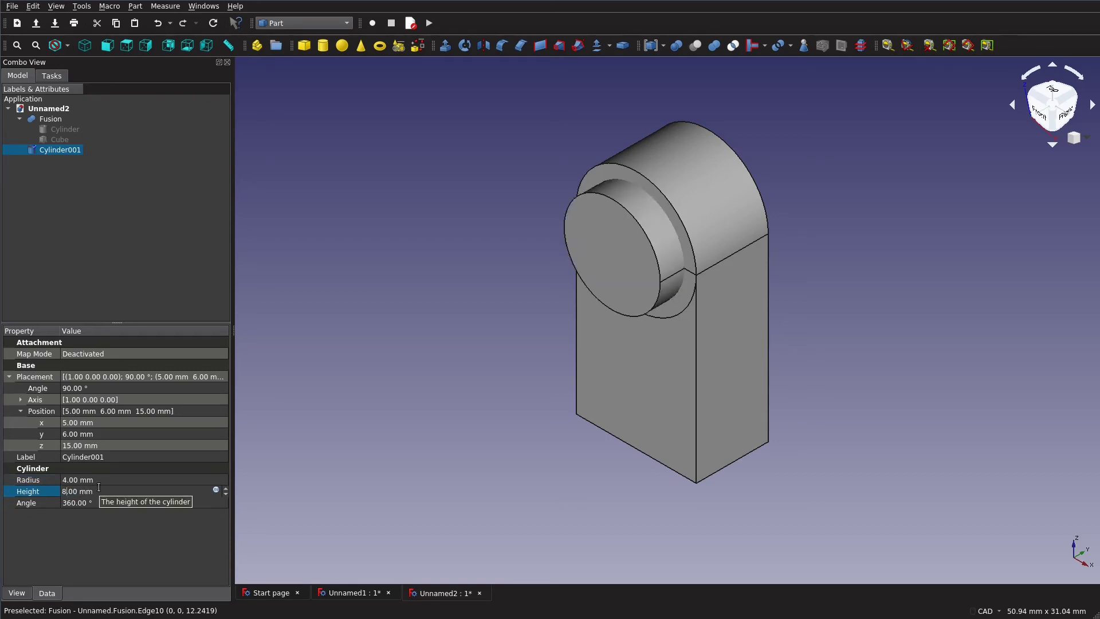
- Set the duplicated cylinder's y position to 7 mm and check from a rotated view how it extends through the fused body
middle_click_drag(931, 349, 824, 394)
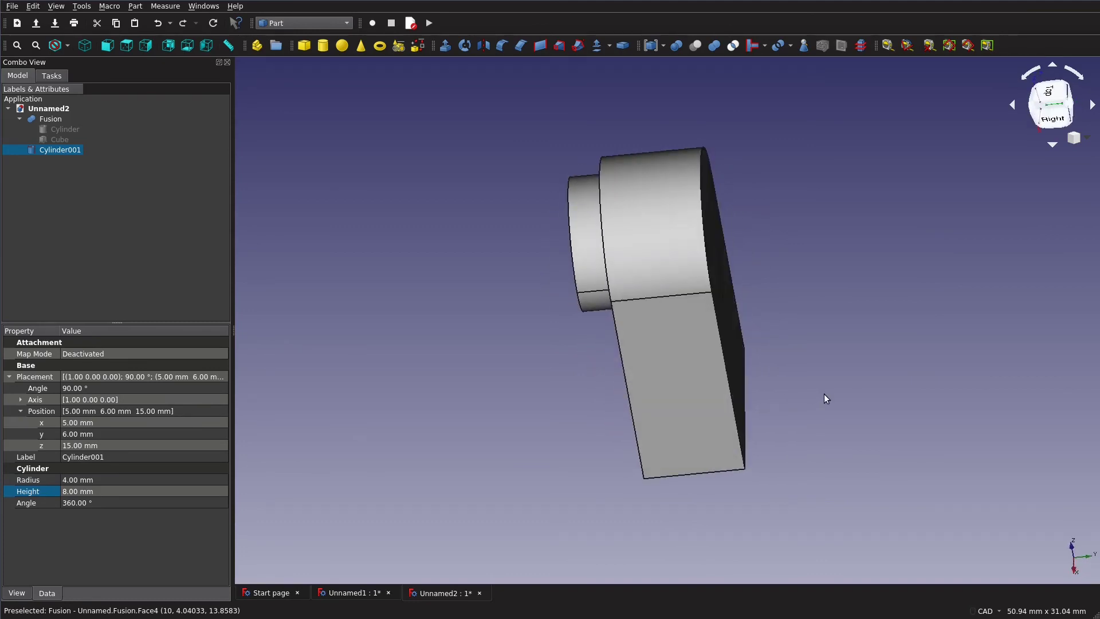
key("0")
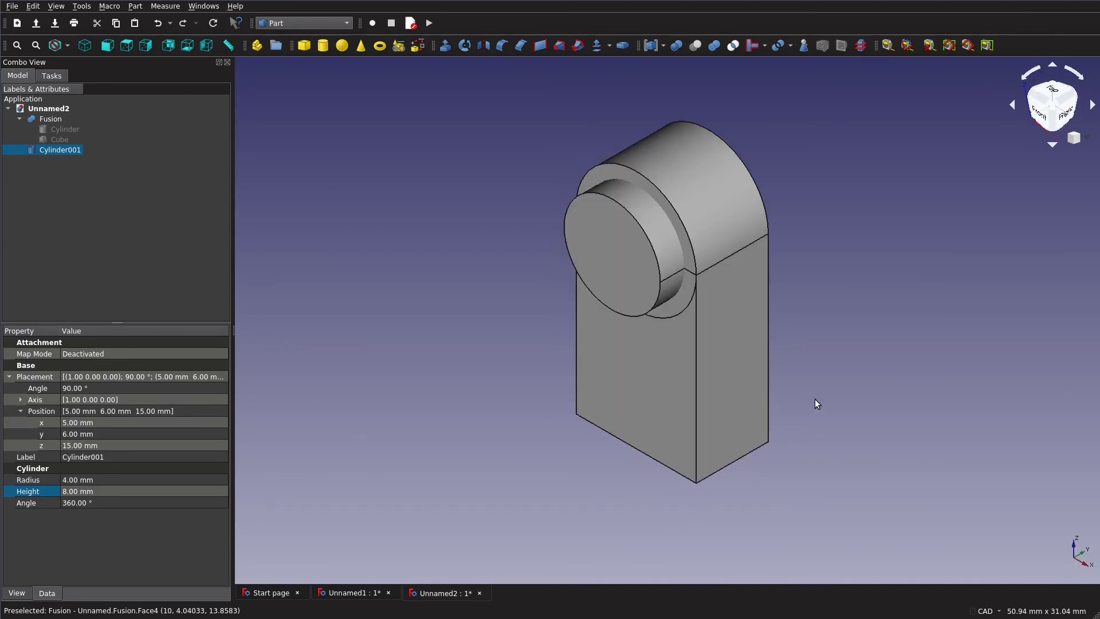
left_click(67, 435)
type("7")
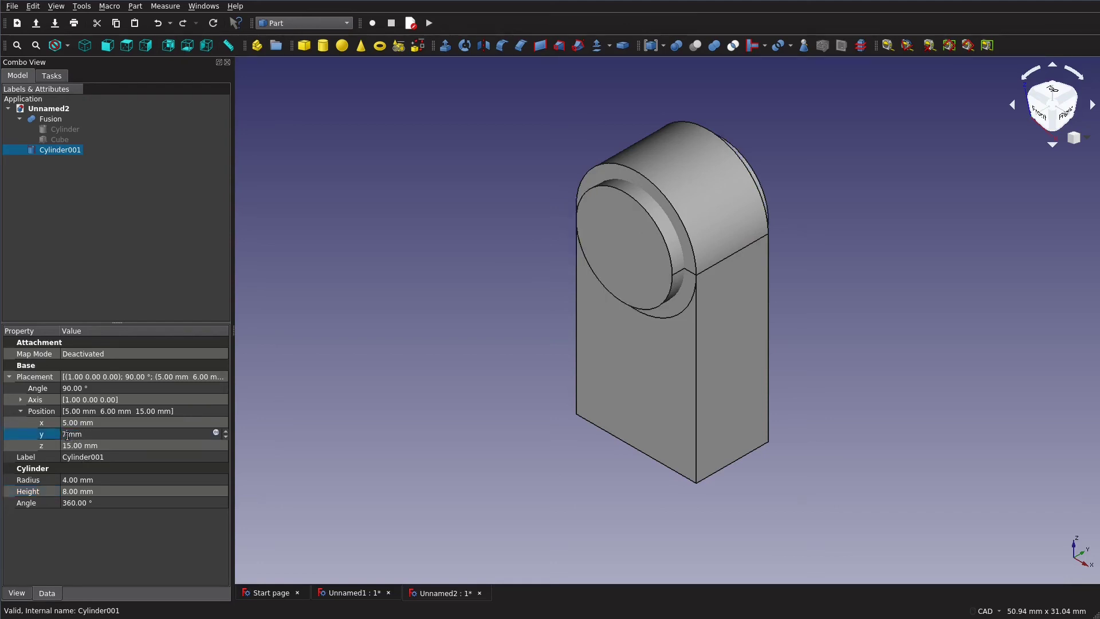
key("Return")
middle_click_drag(833, 245, 923, 292)
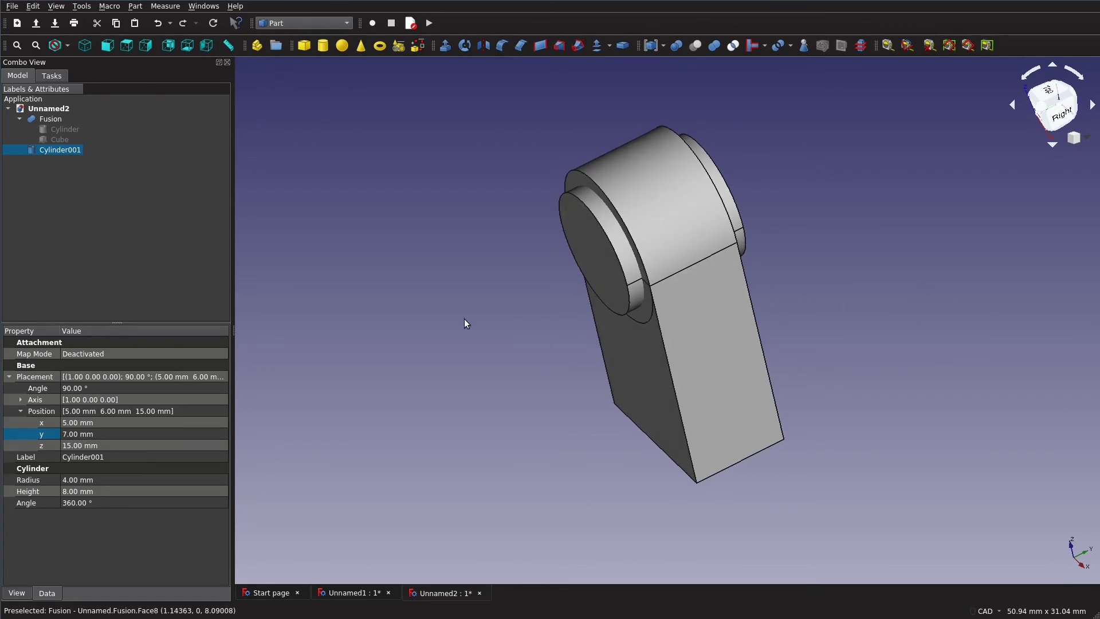
key("0")
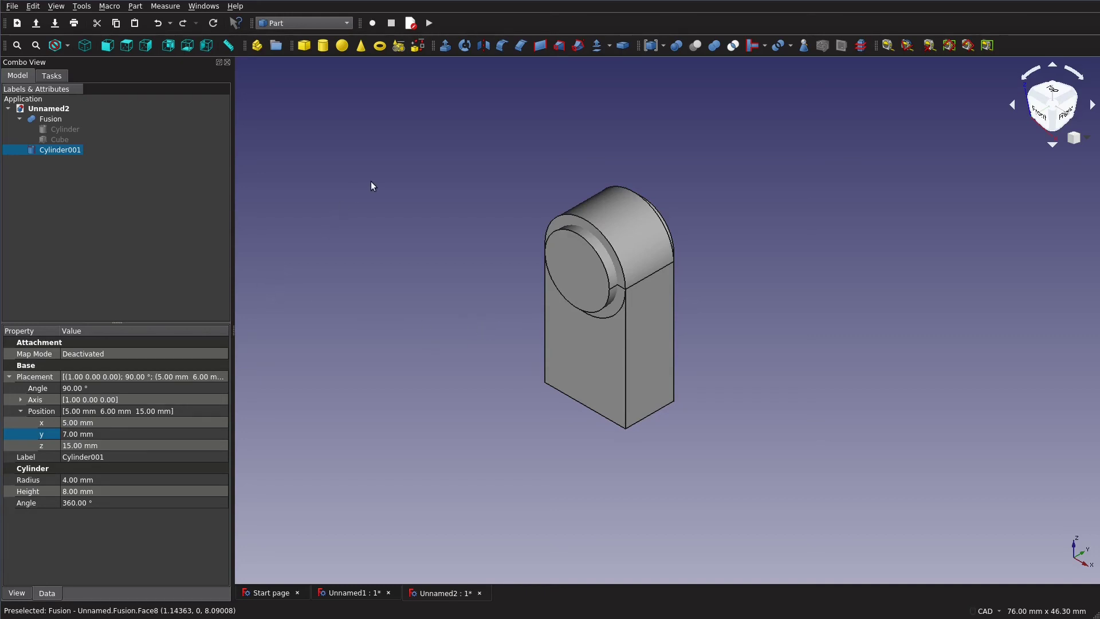
- Cut the smaller cylinder out of the fusion with a Boolean cut and inspect the resulting hole
left_click(50, 120)
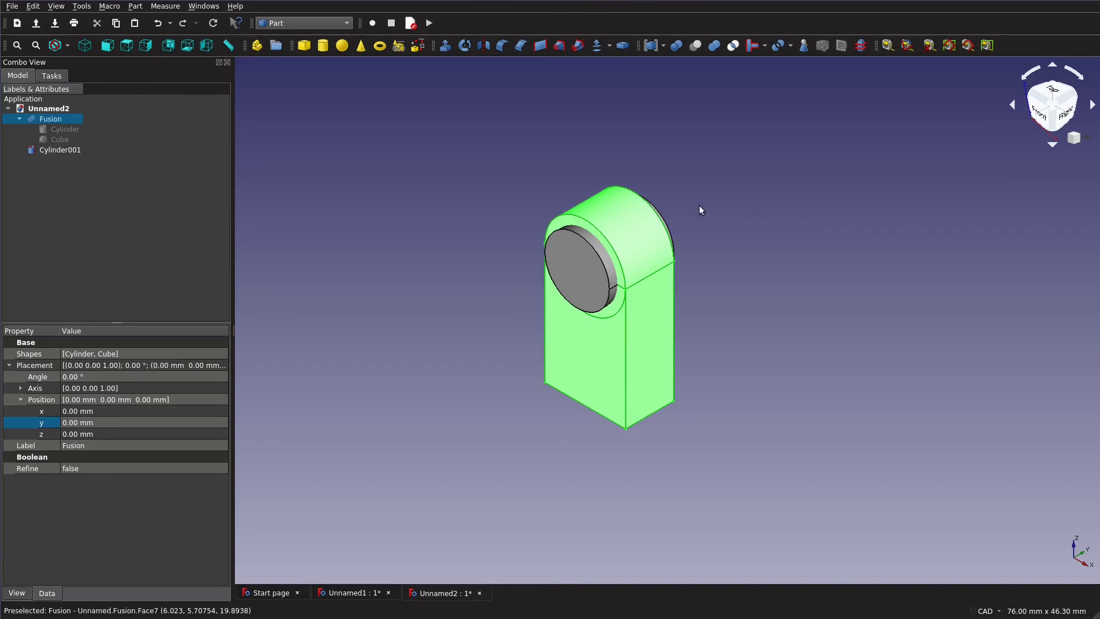
left_click(72, 151, "ctrl")
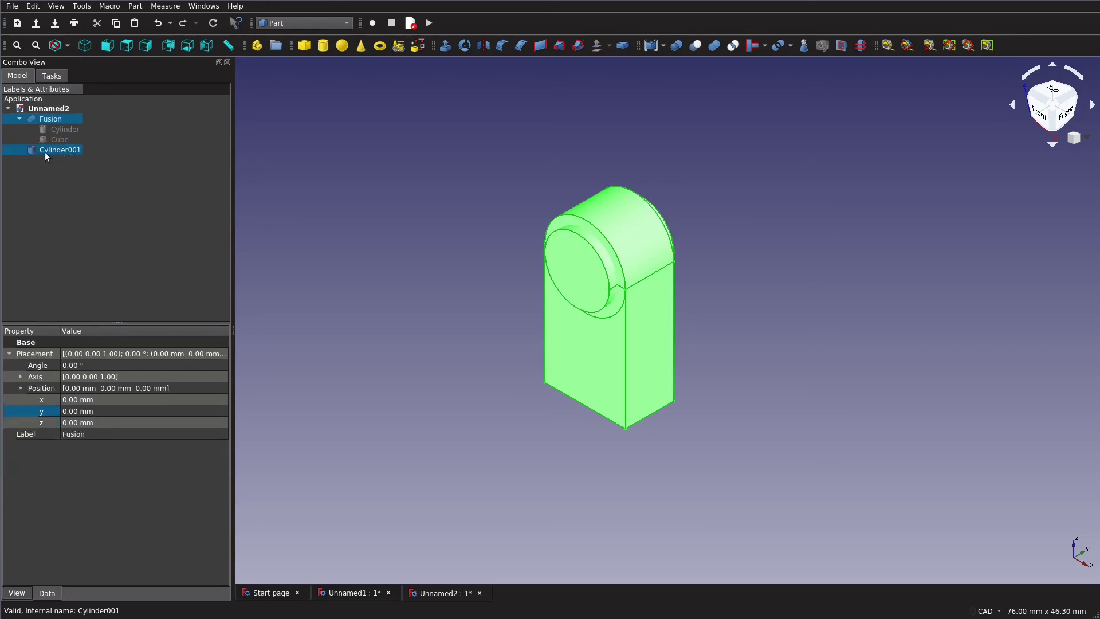
left_click(694, 47)
scroll(710, 361, "up", 3)
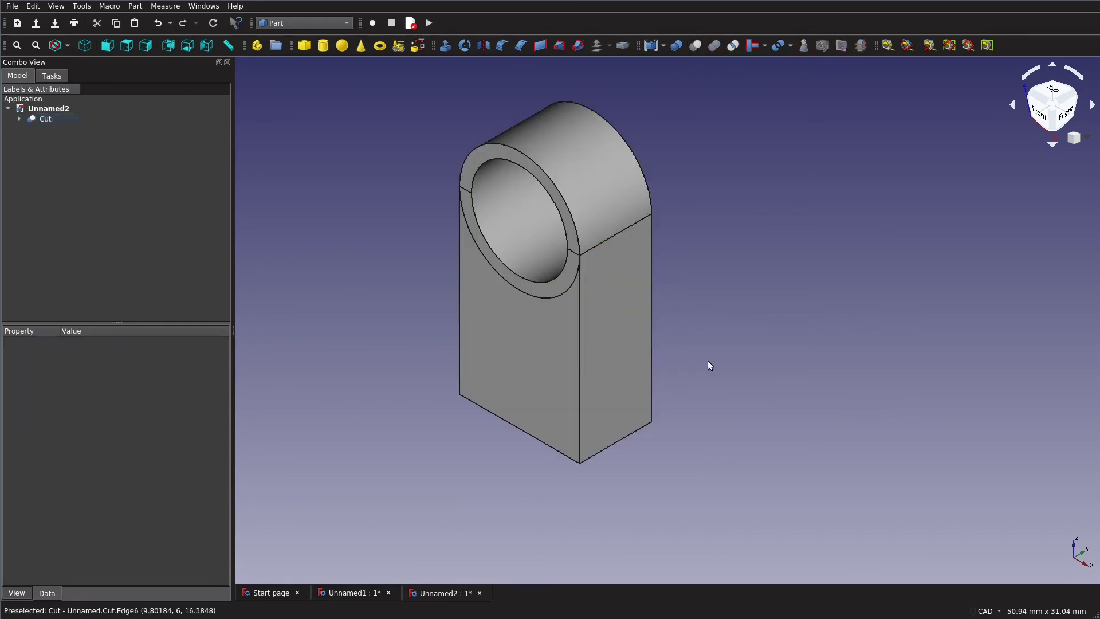
middle_click_drag(708, 362, 758, 401)
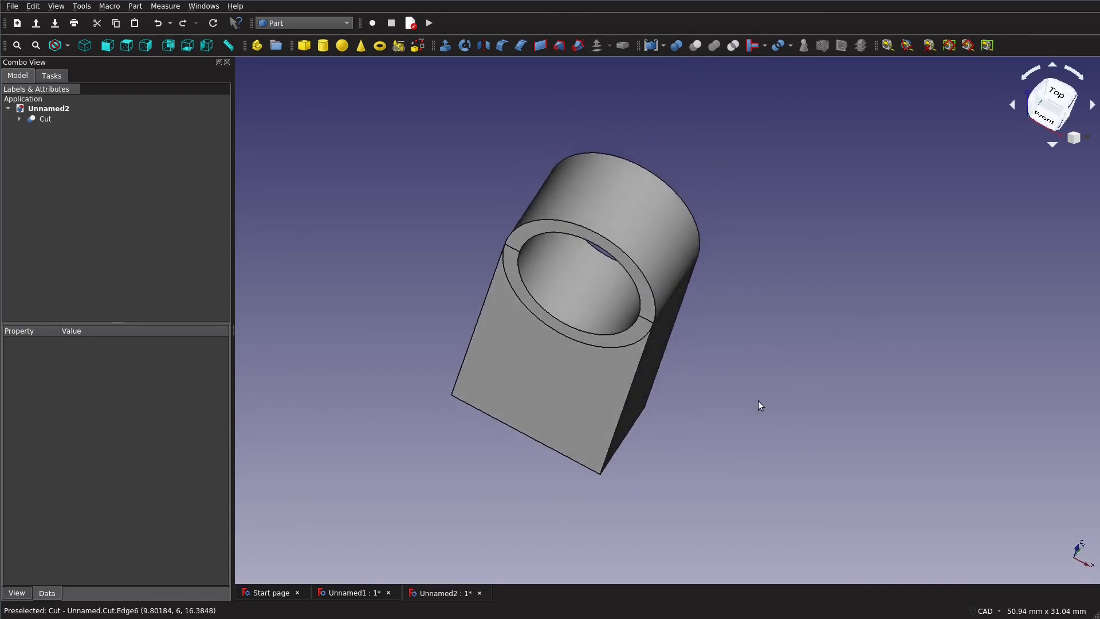
key("0")
- Compare the rebuilt part with the example part in the Unnamed1 document, using the isometric view
left_click(361, 593)
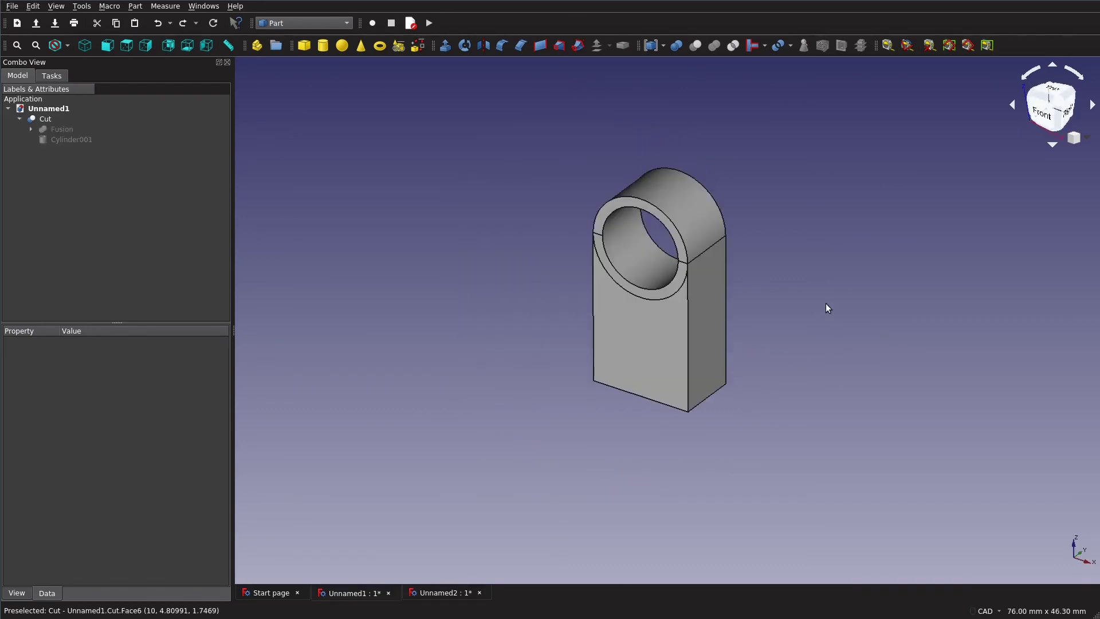
key("0")
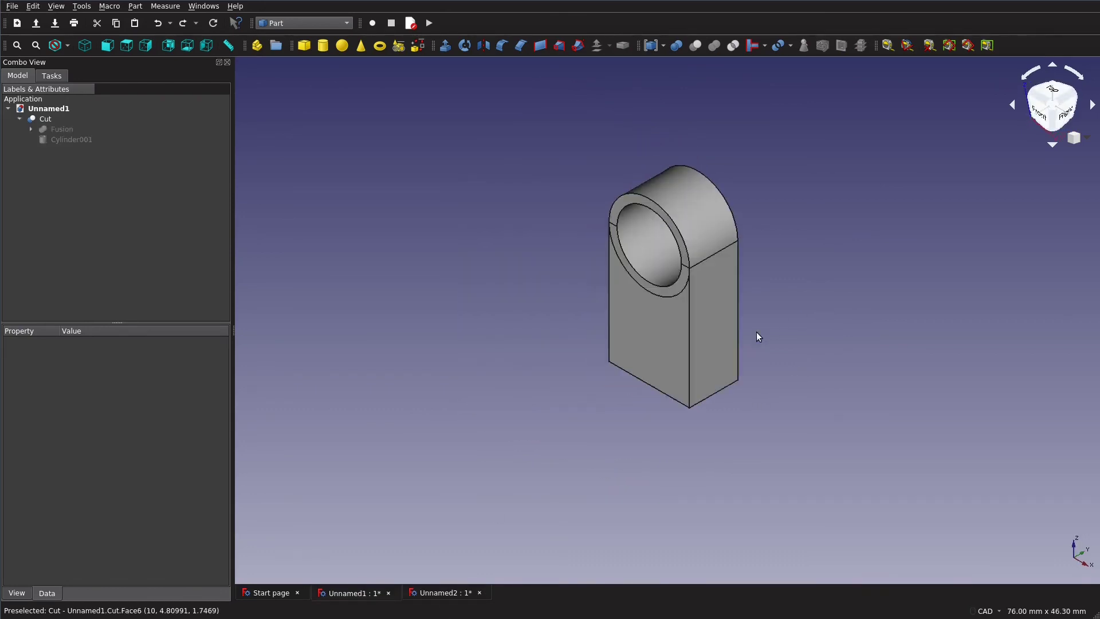
left_click(431, 593)
left_click(378, 598)
- Export the Cut solid of Unnamed1 as the STL mesh testpart.stl in the 3dp folder, replacing the existing file
left_click(46, 119)
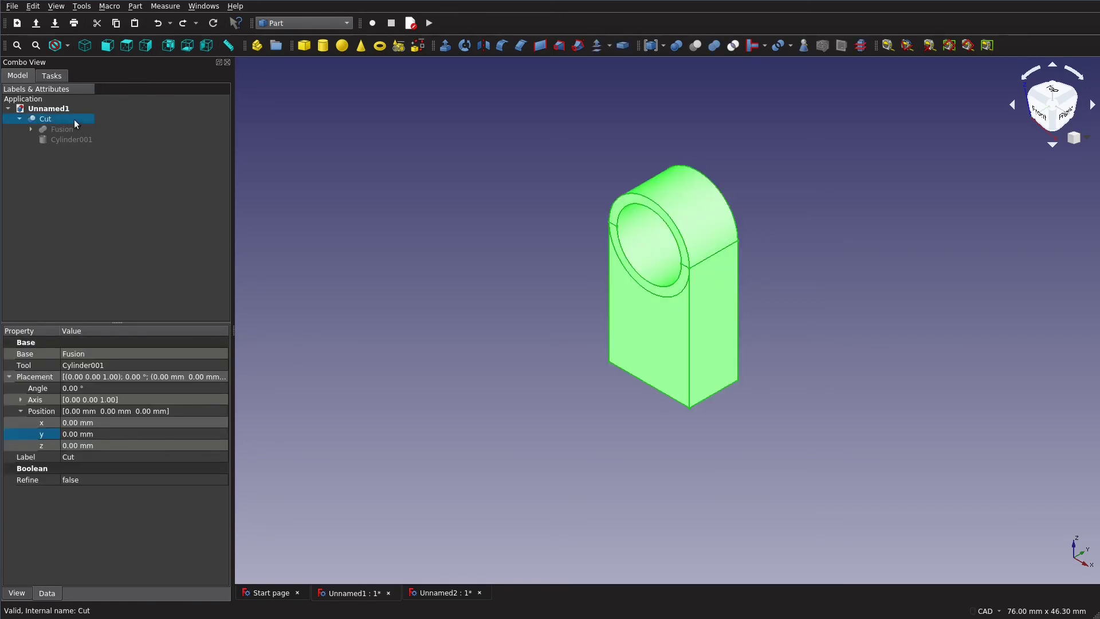
left_click(13, 6)
left_click(37, 138)
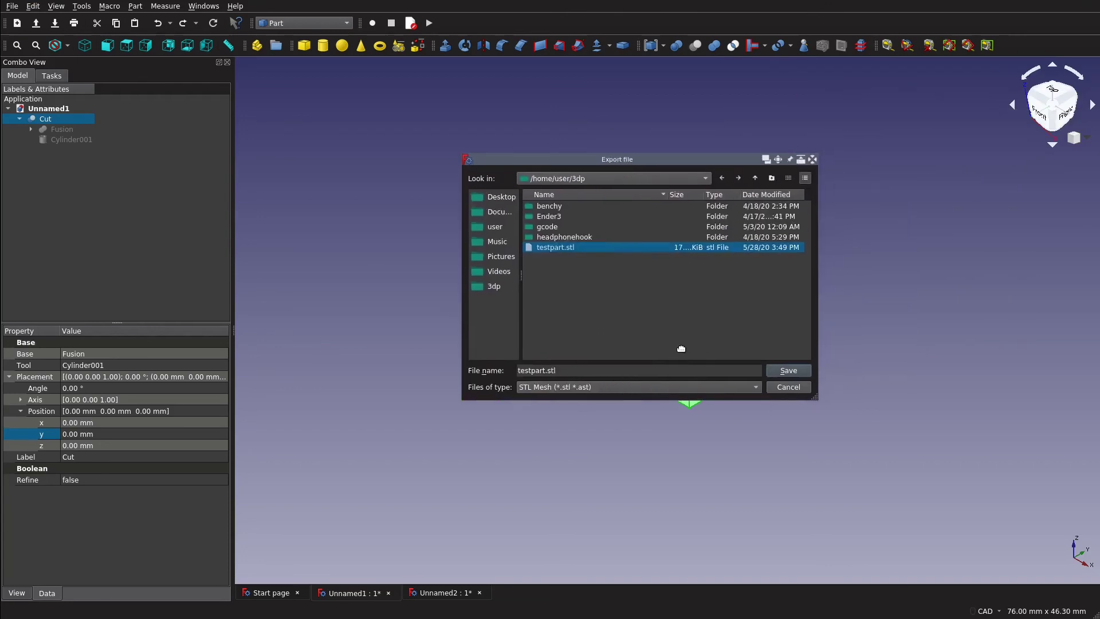
left_click(793, 370)
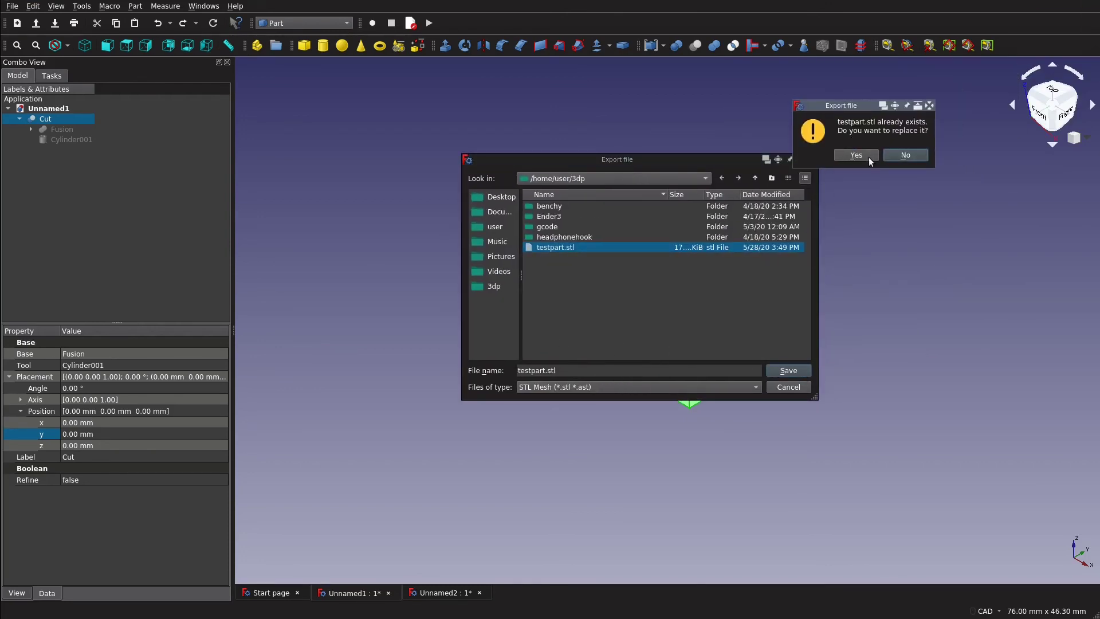
left_click(856, 155)
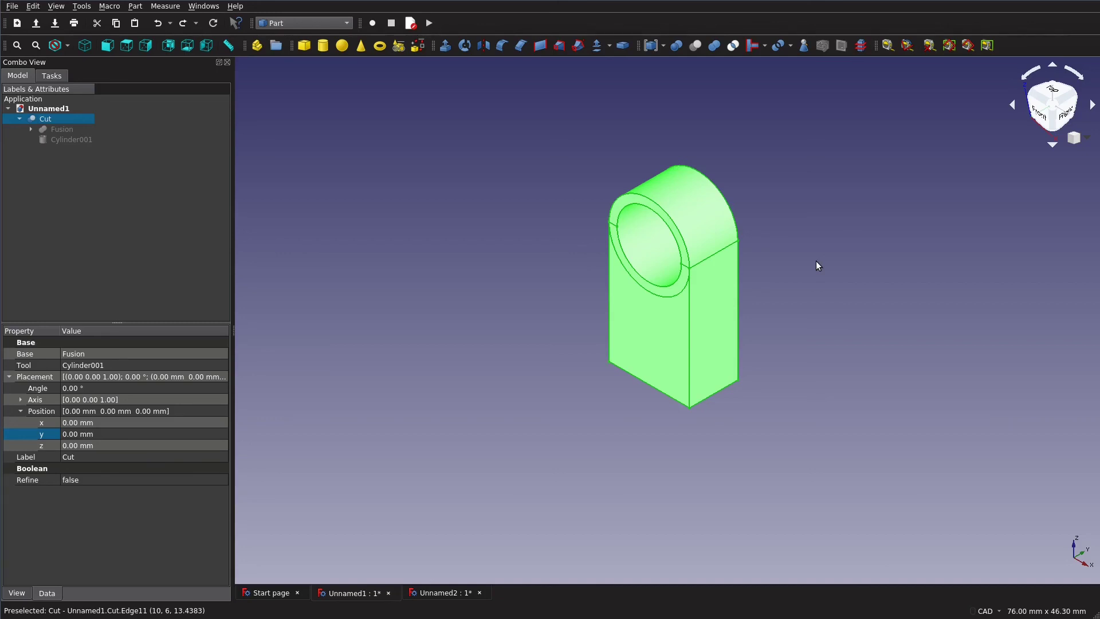
left_click(319, 22)
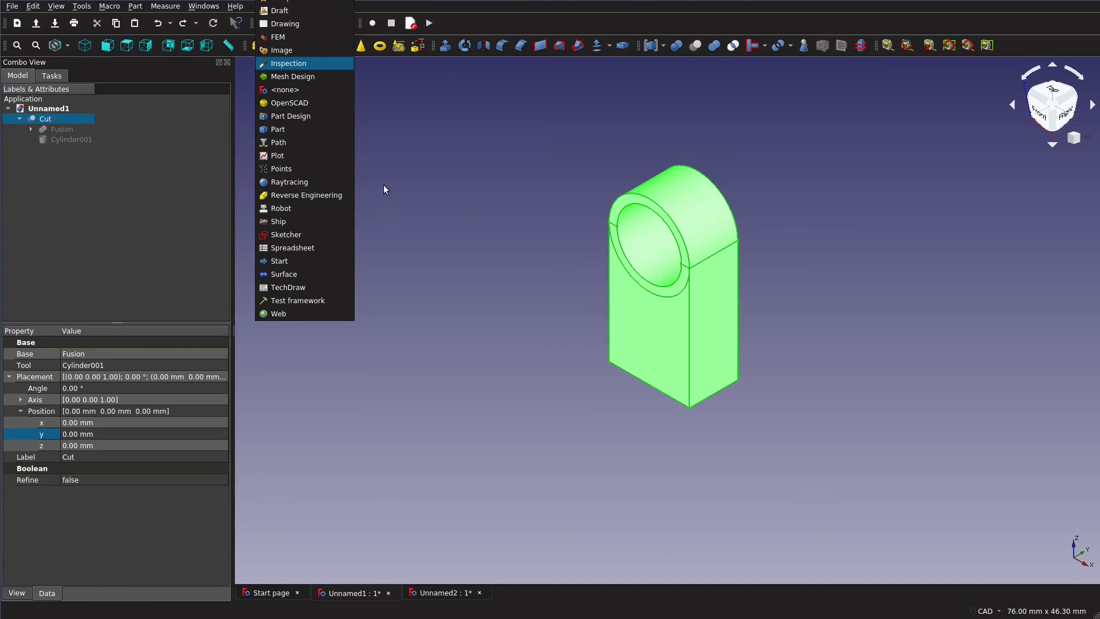
left_click(522, 12)
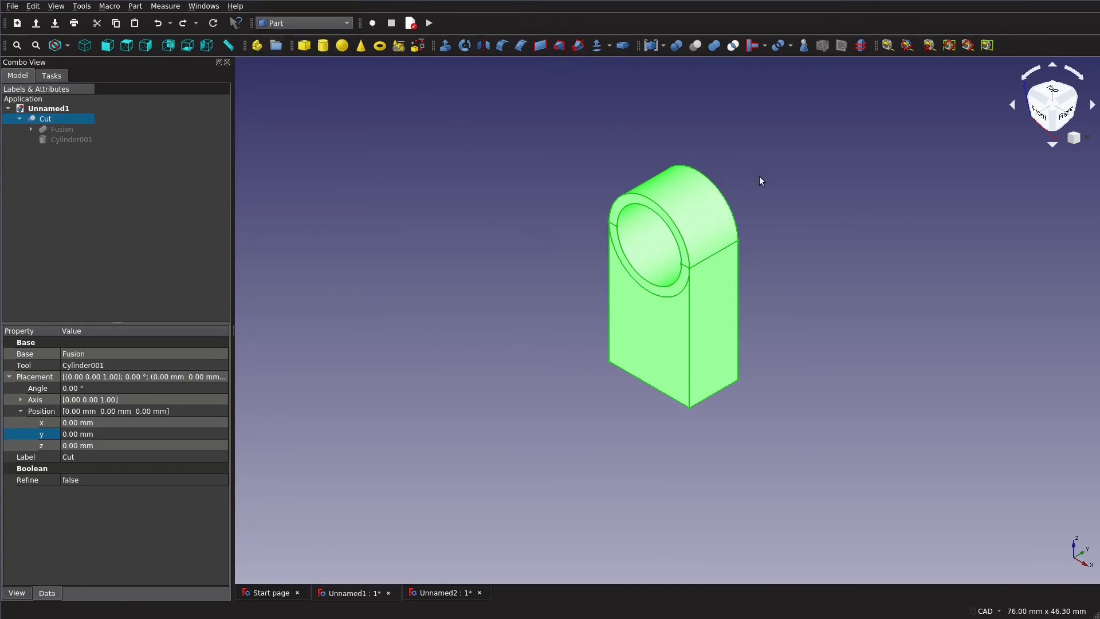